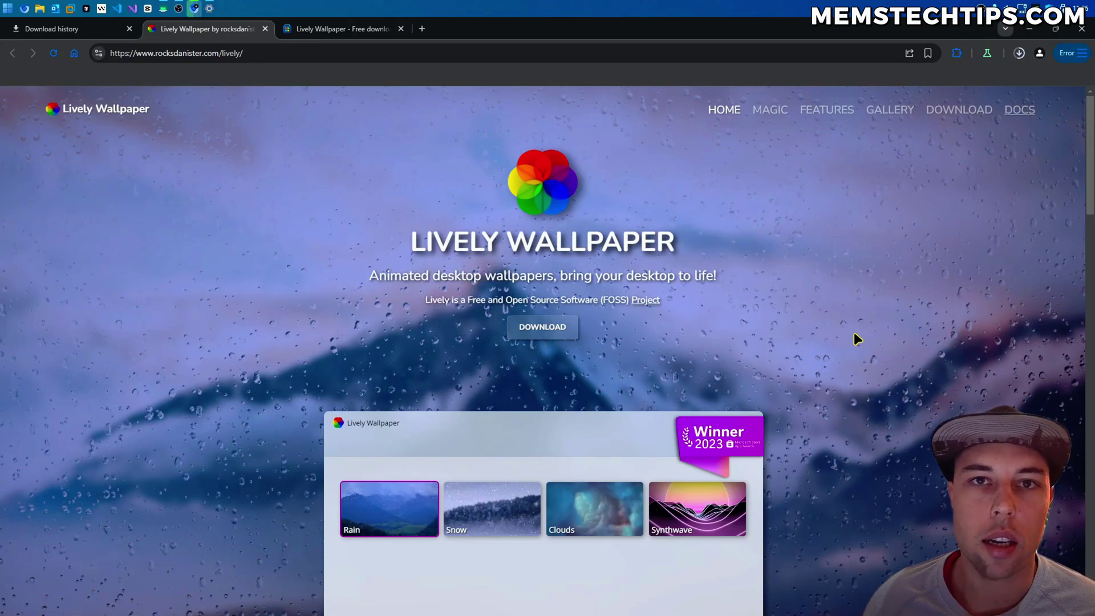
Reach the Lively Wallpaper download section and switch to its Microsoft Store page.
{"action": "left_click", "coordinate": [540, 330]}
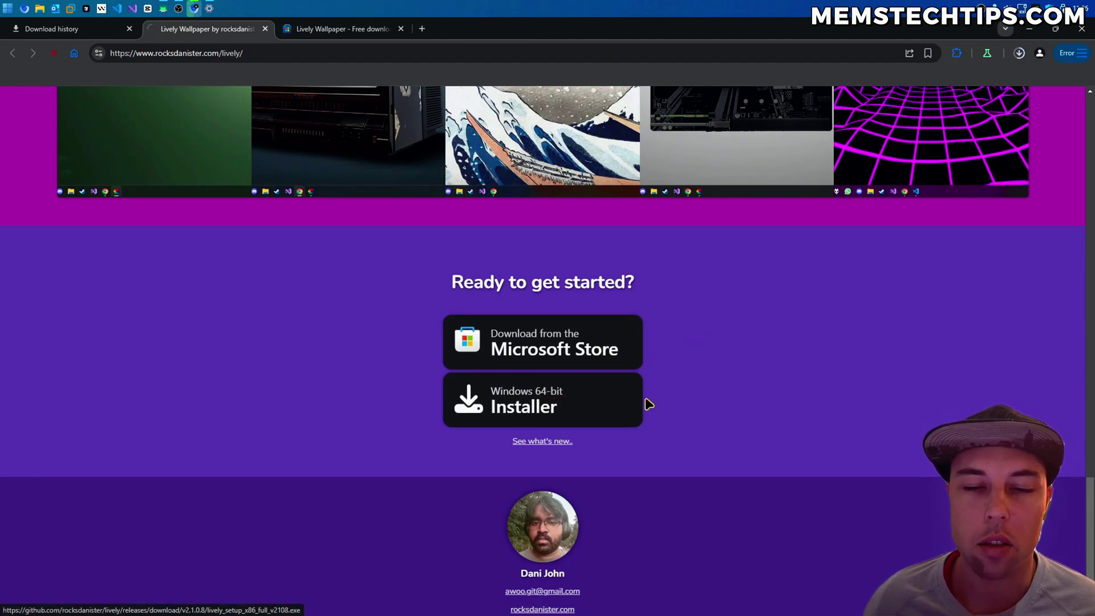
{"action": "left_click", "coordinate": [343, 28]}
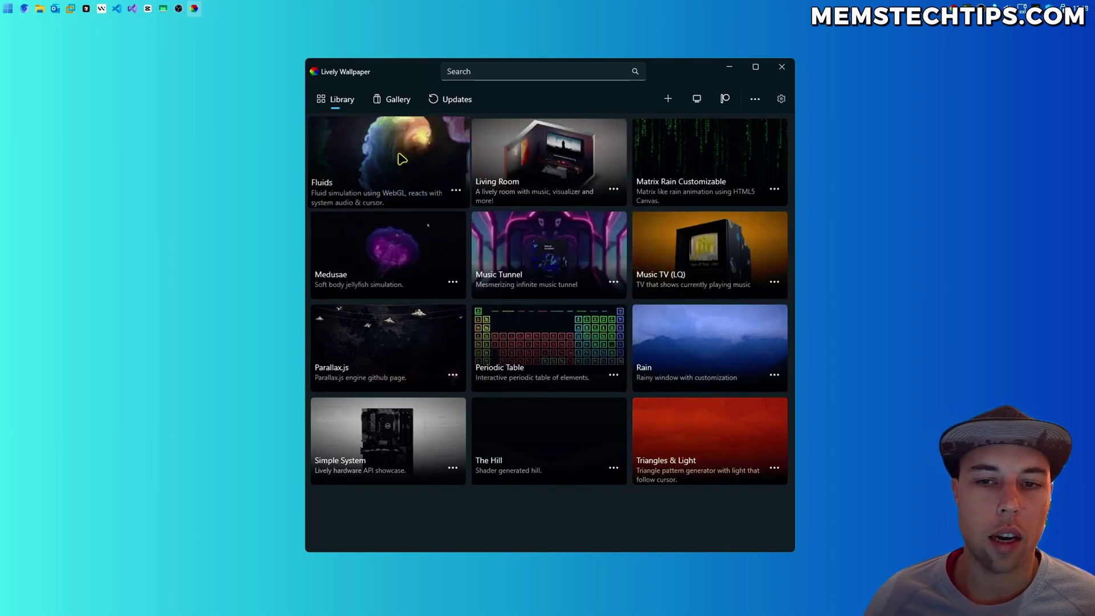
Set the Fluids card as the desktop wallpaper and minimize the Lively window.
{"action": "right_click", "coordinate": [456, 192]}
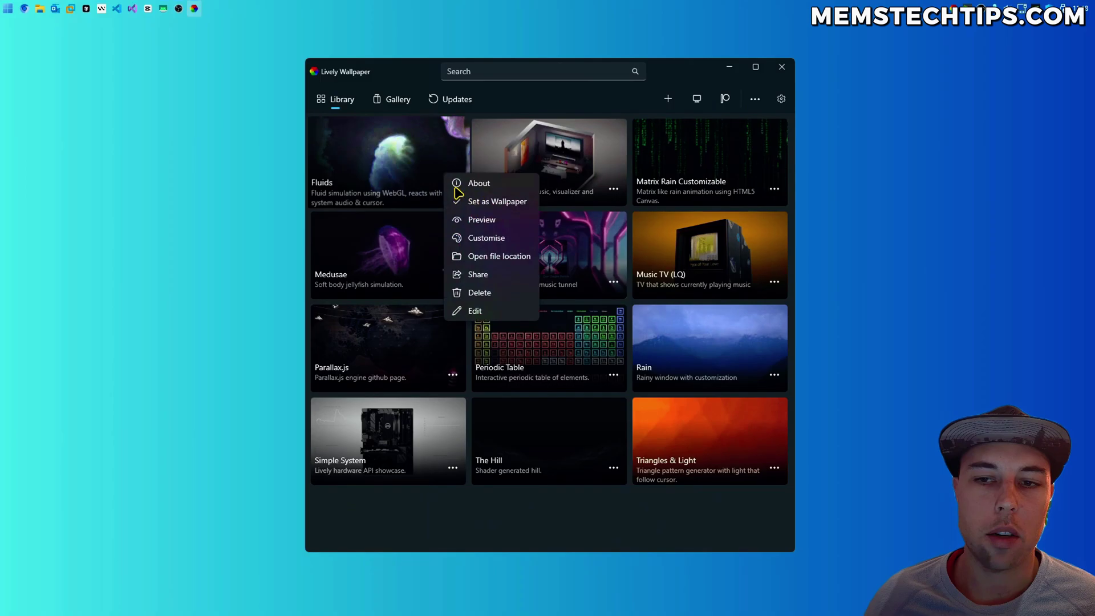
{"action": "left_click", "coordinate": [514, 206]}
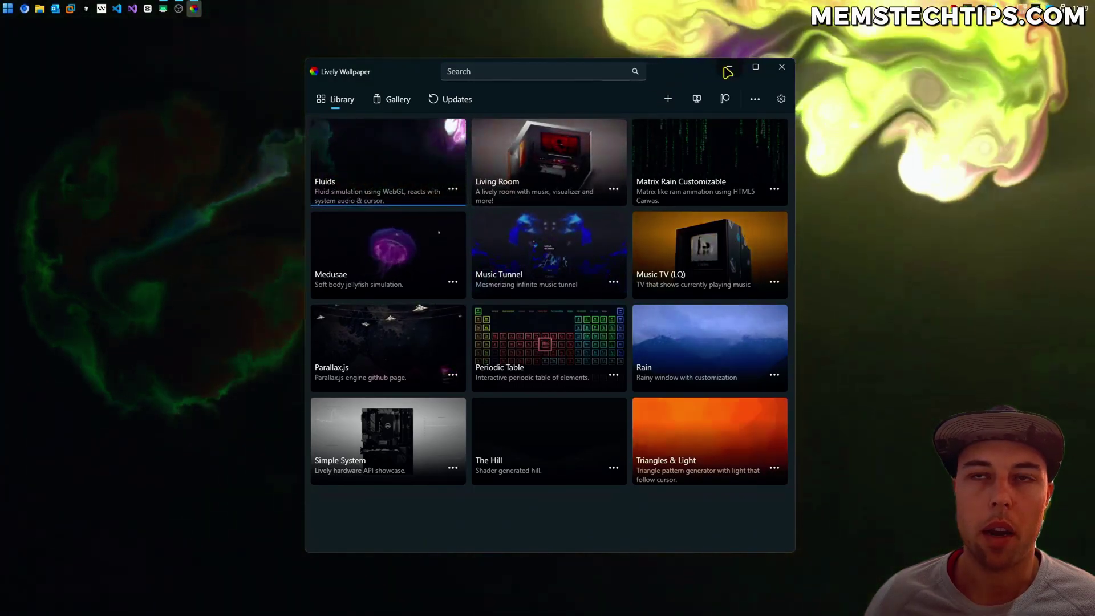
{"action": "left_click", "coordinate": [729, 70]}
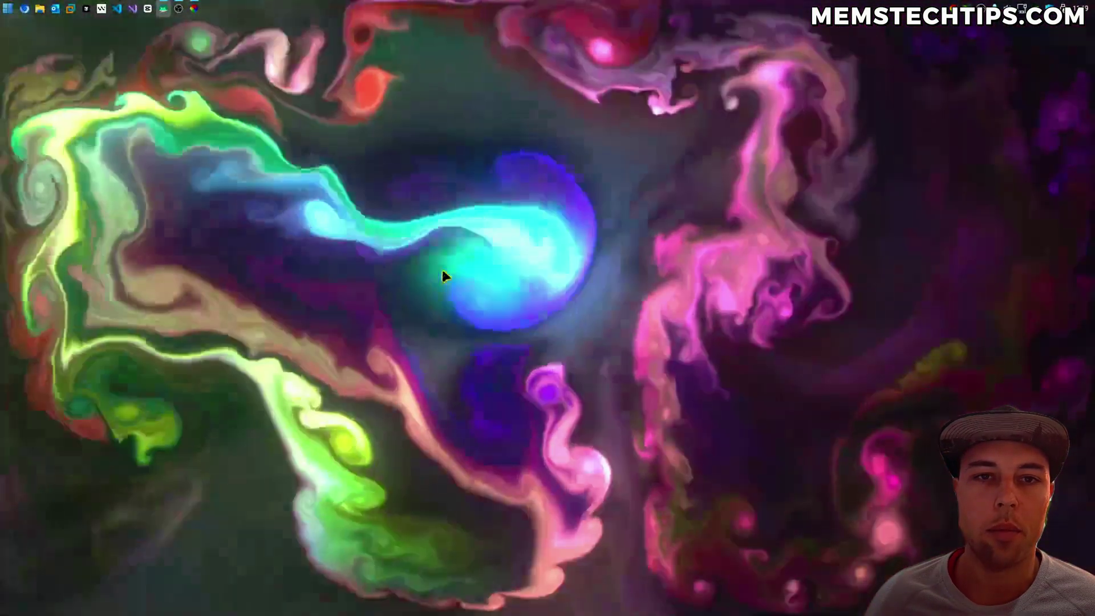
Toggle the desktop's Show desktop icons option on and off over the Fluids wallpaper.
{"action": "left_click", "coordinate": [194, 9]}
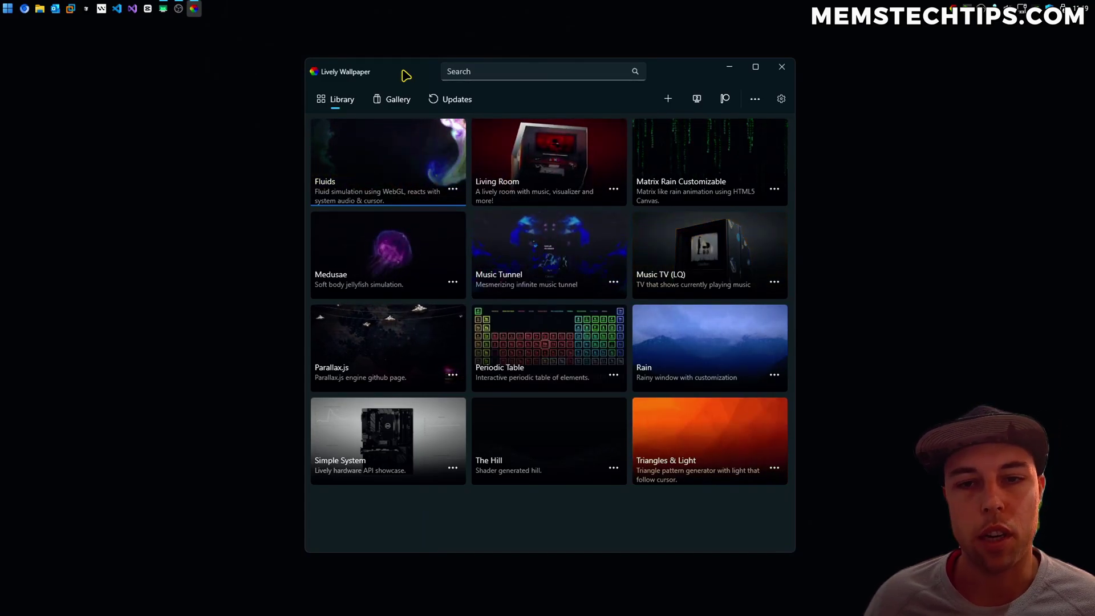
{"action": "left_click", "coordinate": [729, 67]}
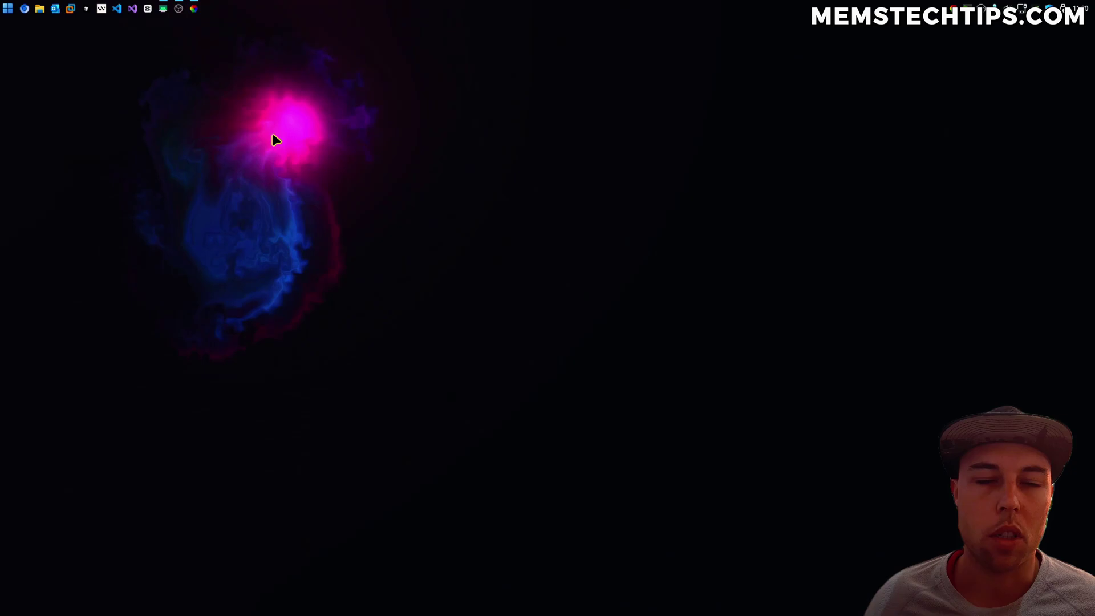
{"action": "right_click", "coordinate": [263, 126]}
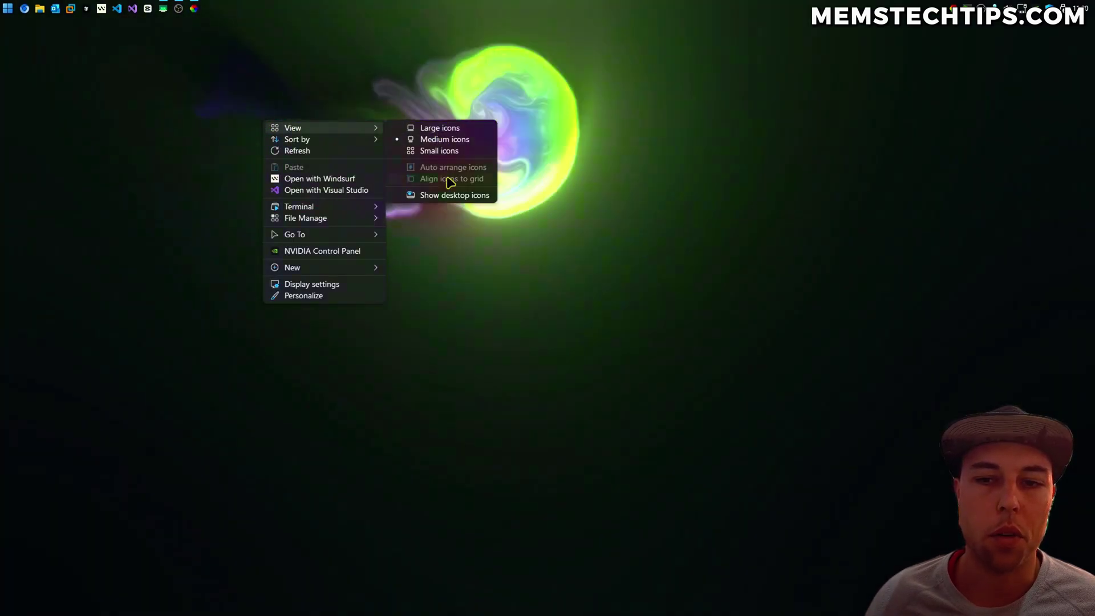
{"action": "mouse_move", "coordinate": [293, 128]}
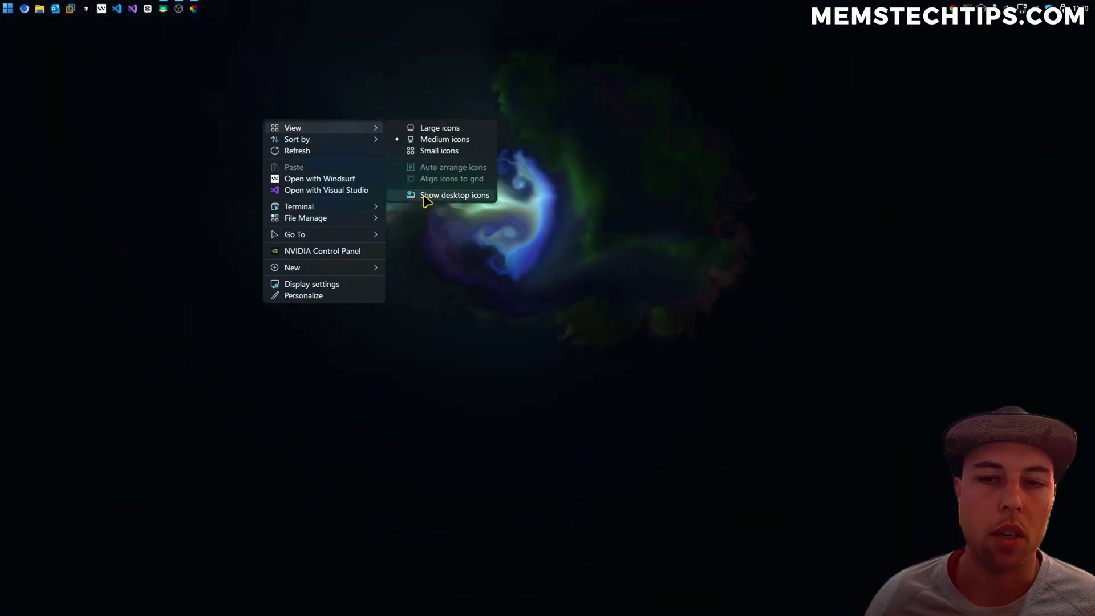
{"action": "left_click", "coordinate": [425, 199]}
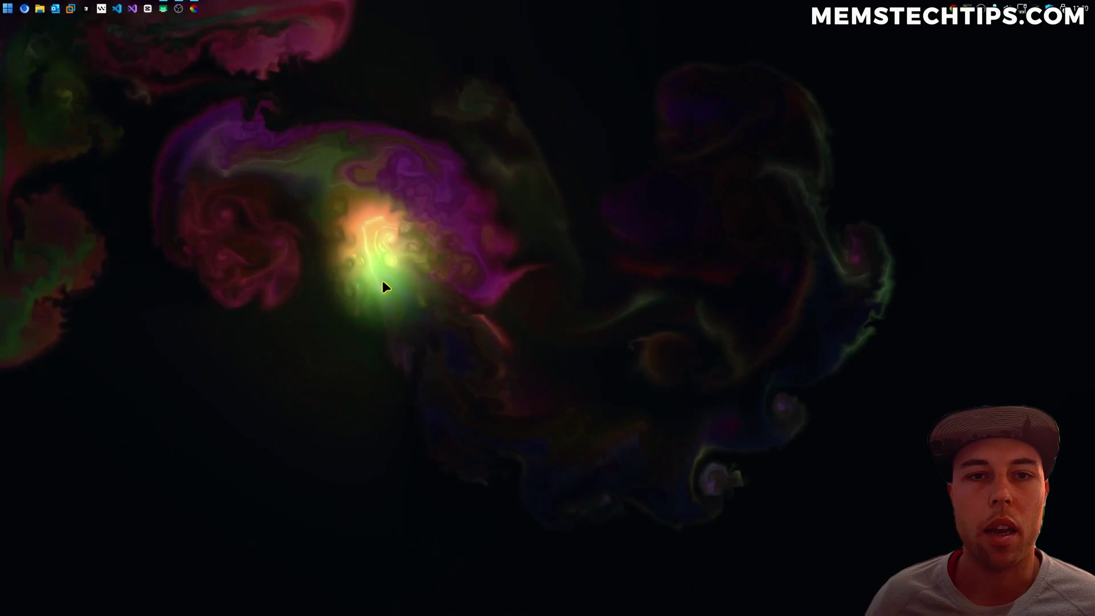
{"action": "right_click", "coordinate": [261, 123]}
{"action": "mouse_move", "coordinate": [290, 129]}
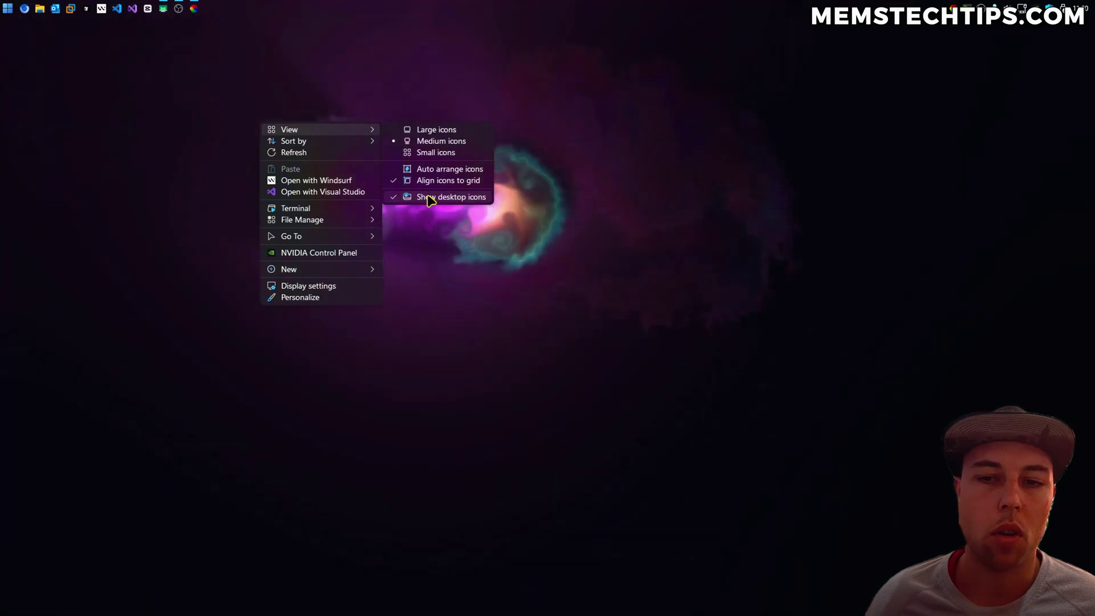
{"action": "left_click", "coordinate": [429, 199]}
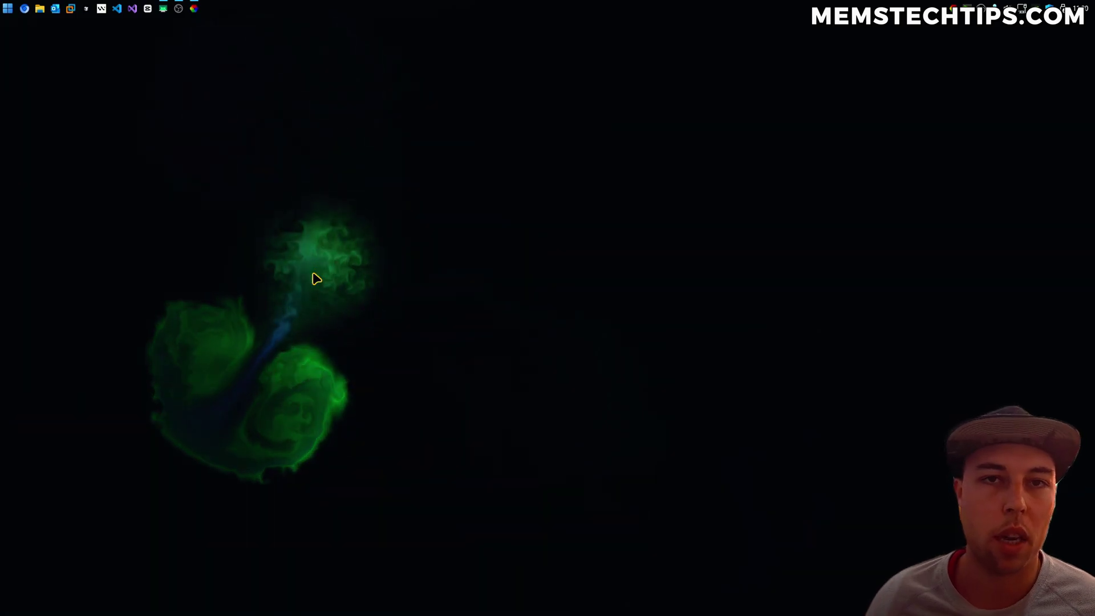
Make the Fluids wallpaper burst with colour, then turn desktop icons back on.
{"action": "left_click", "coordinate": [306, 231]}
{"action": "left_click", "coordinate": [370, 195]}
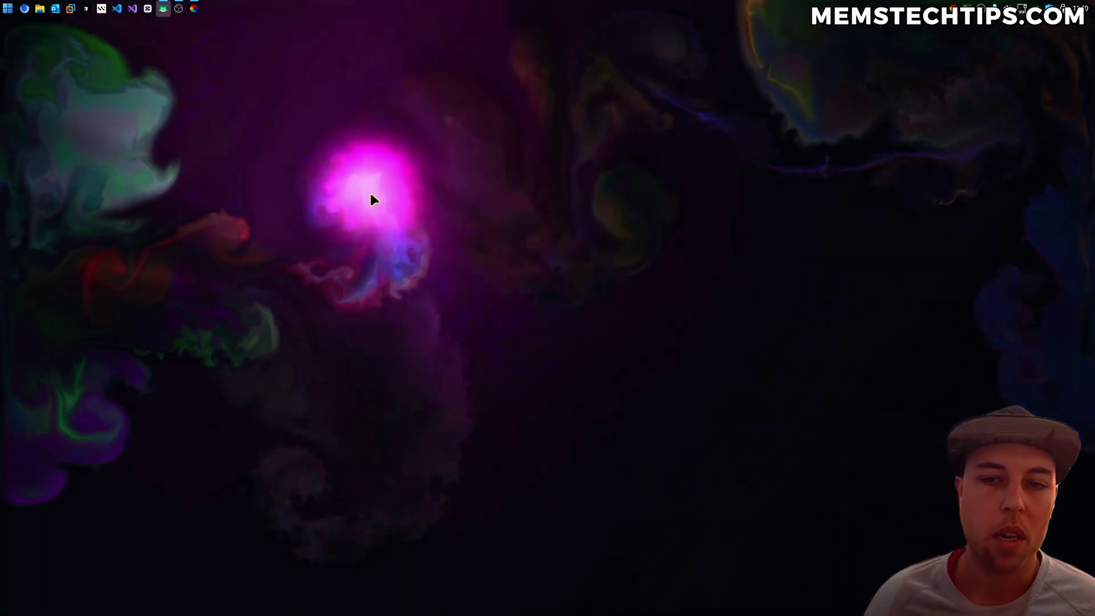
{"action": "right_click", "coordinate": [371, 198]}
{"action": "mouse_move", "coordinate": [403, 199]}
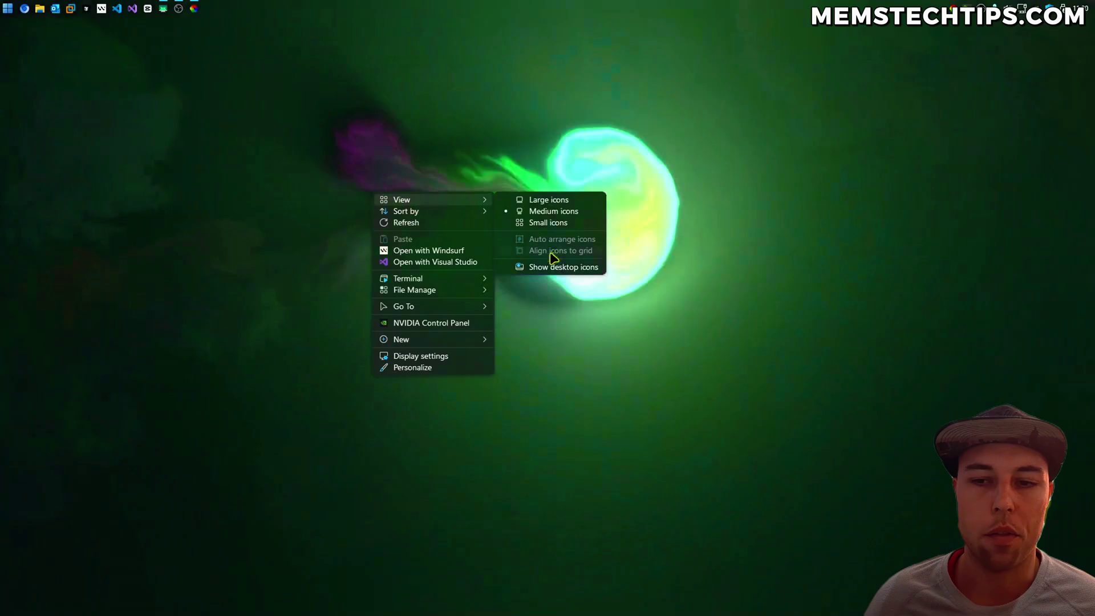
{"action": "left_click", "coordinate": [527, 268]}
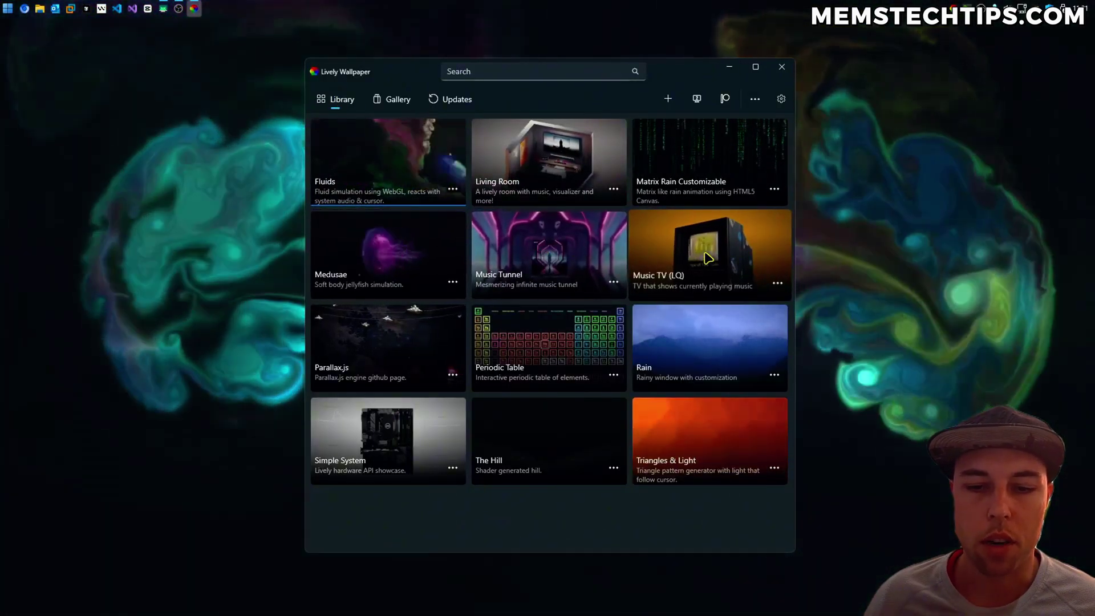
Apply the rainy-window Rain scene as wallpaper and preview it on the desktop.
{"action": "left_click", "coordinate": [689, 351]}
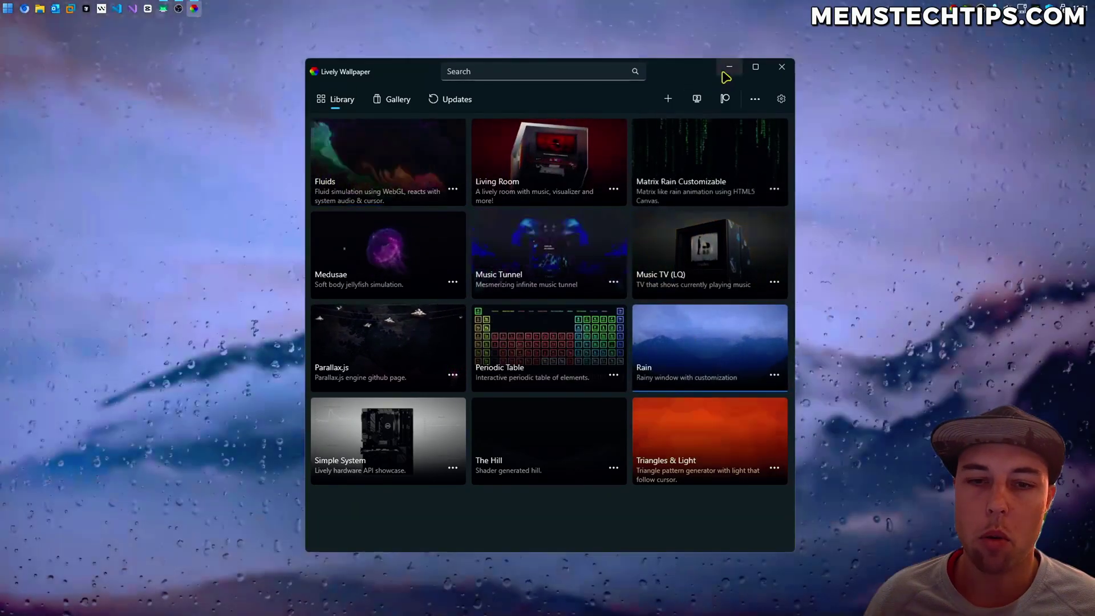
{"action": "left_click", "coordinate": [729, 67]}
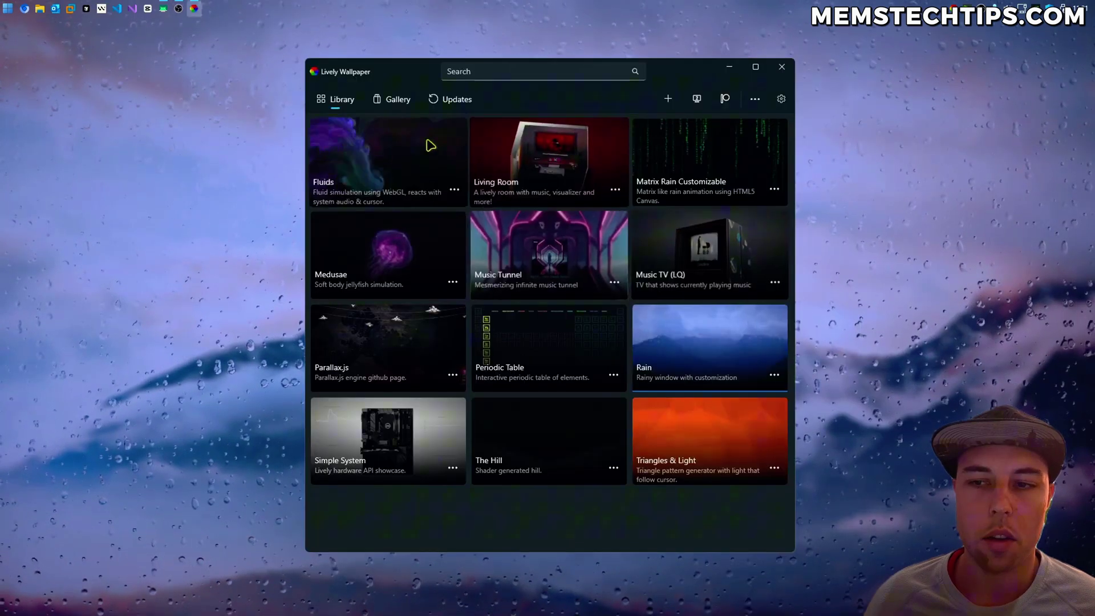
{"action": "left_click", "coordinate": [651, 325]}
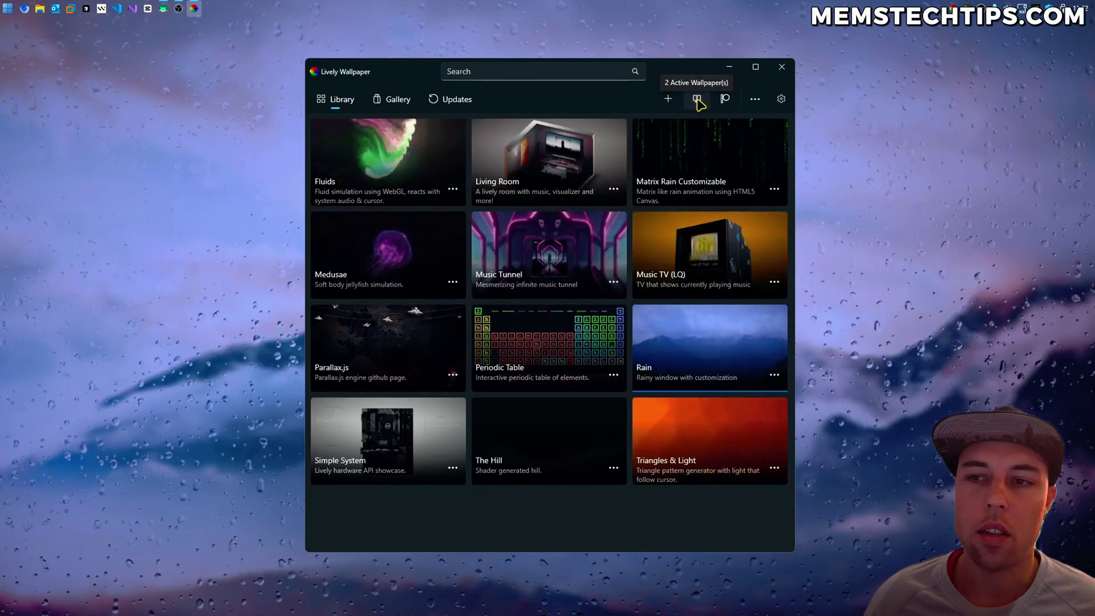
Try Screen, Span and Duplicate, then place wallpaper on Screen 2 with Always pick screen.
{"action": "left_click", "coordinate": [697, 100]}
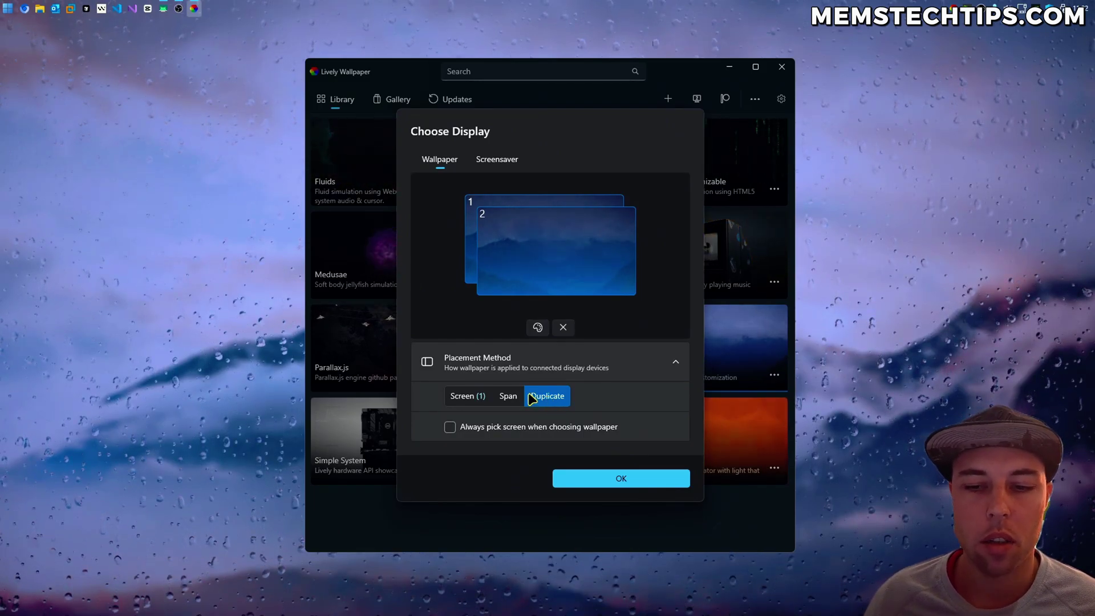
{"action": "left_click", "coordinate": [469, 398]}
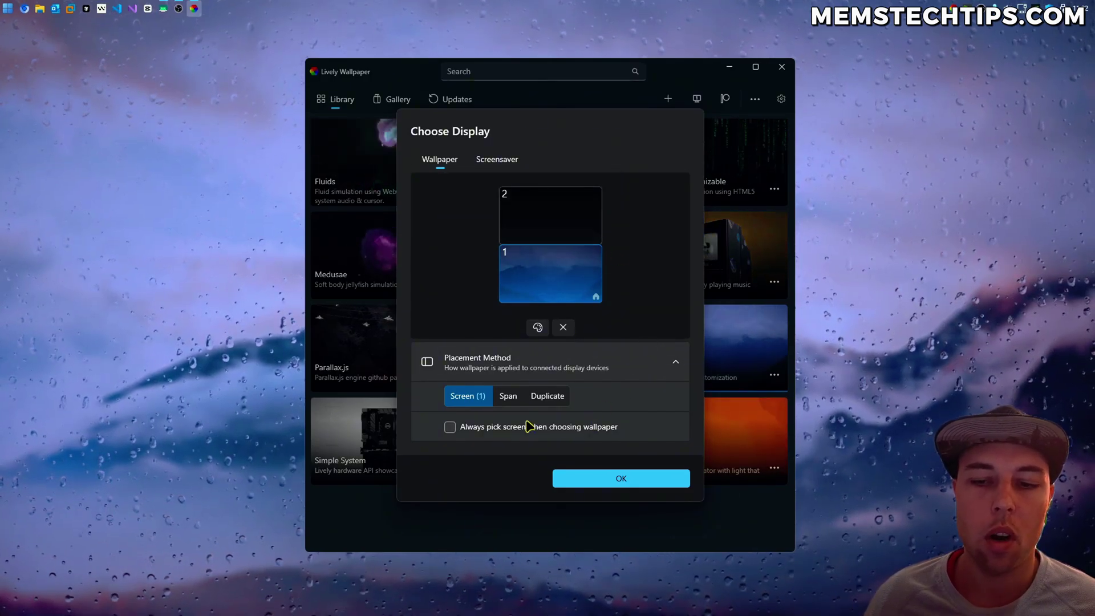
{"action": "left_click", "coordinate": [505, 401]}
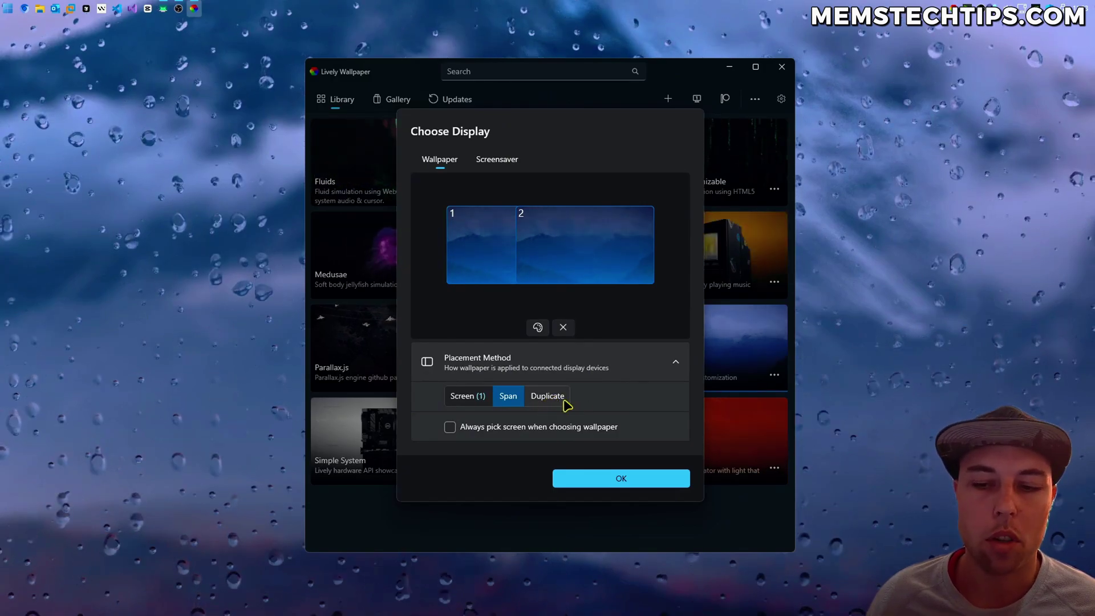
{"action": "left_click", "coordinate": [560, 402]}
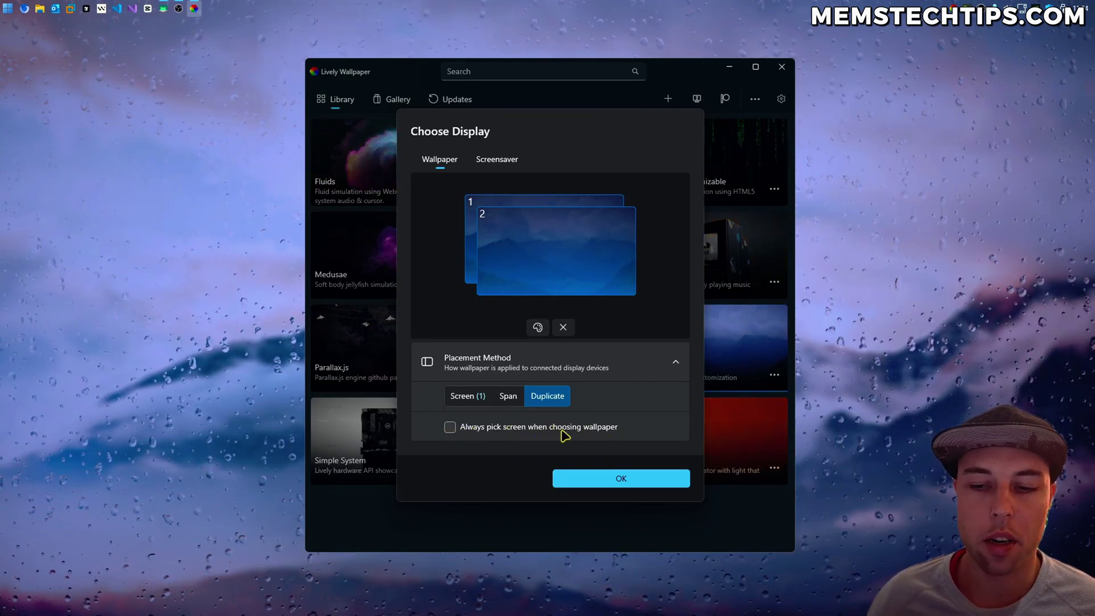
{"action": "left_click", "coordinate": [470, 398]}
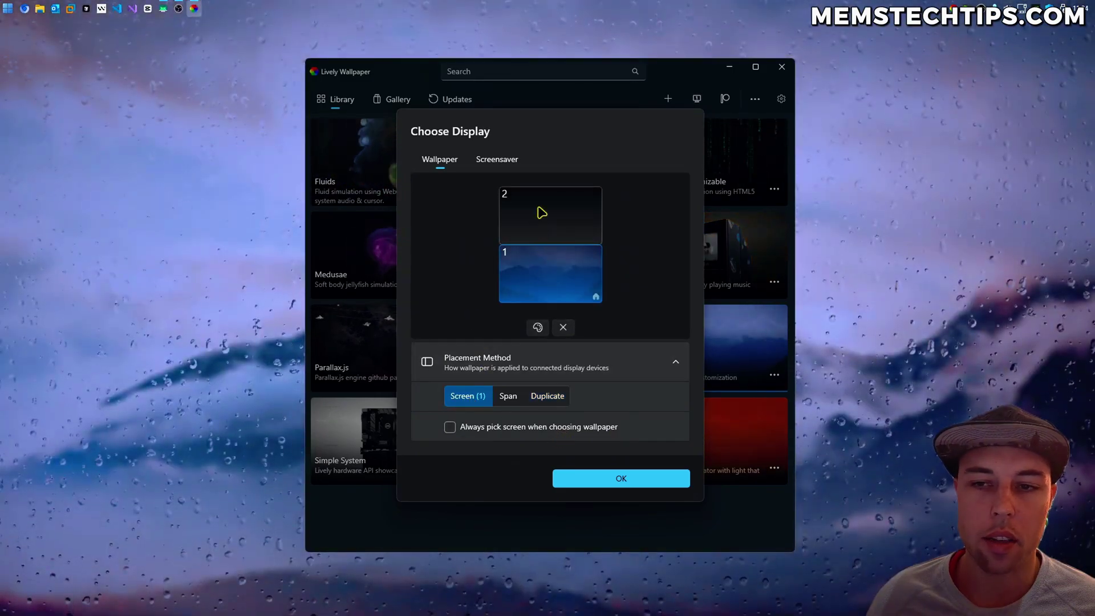
{"action": "left_click", "coordinate": [539, 214]}
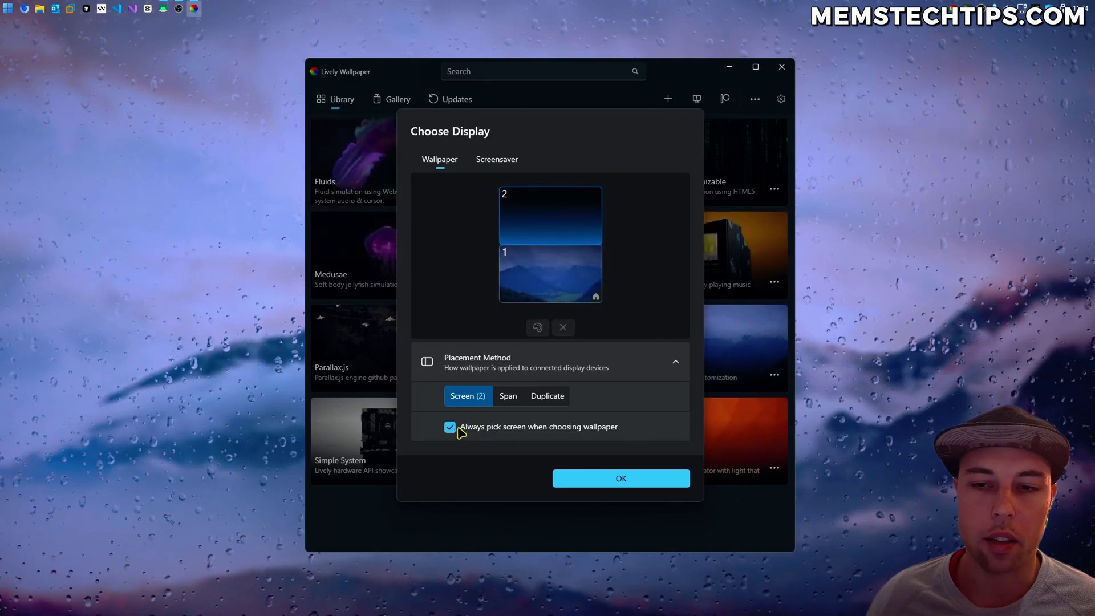
{"action": "left_click", "coordinate": [604, 480]}
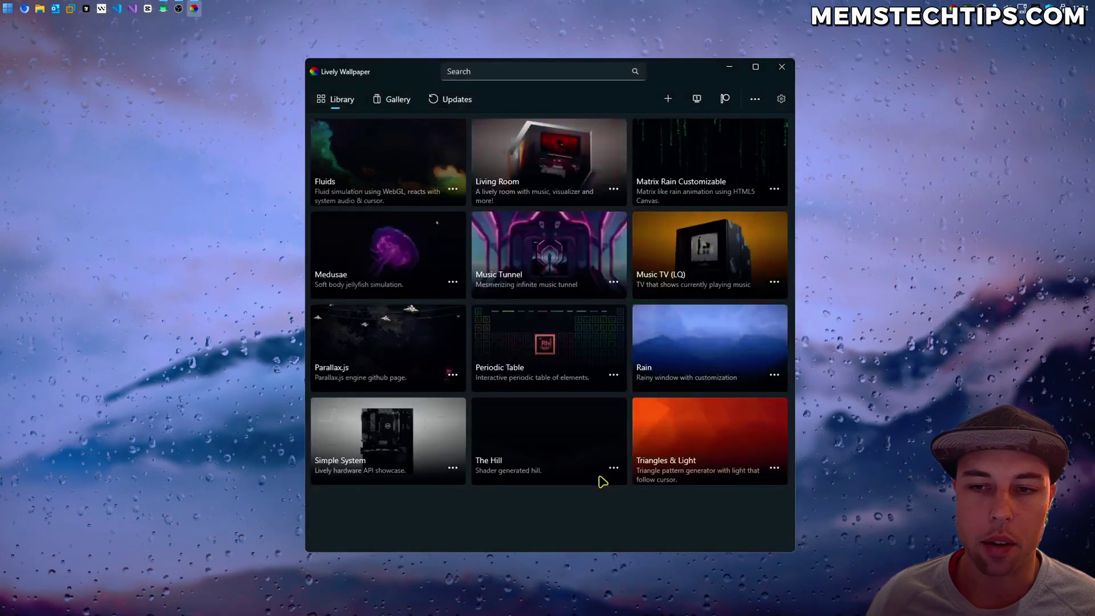
Apply the lighthouse-and-waves Parallax.js wallpaper using Screen placement on display 2.
{"action": "left_click", "coordinate": [377, 350]}
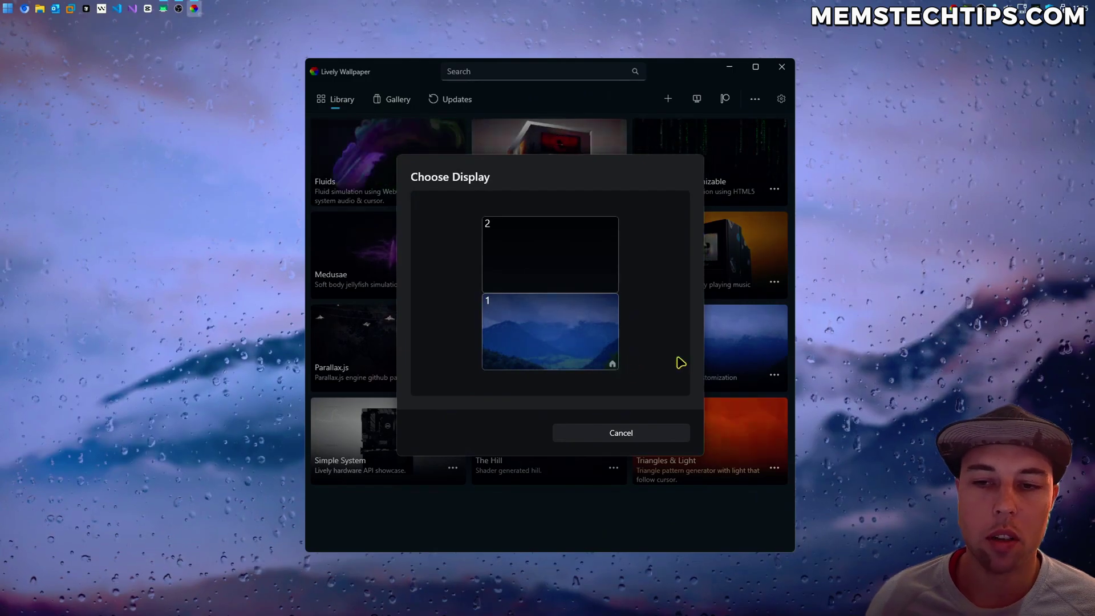
{"action": "left_click", "coordinate": [536, 249]}
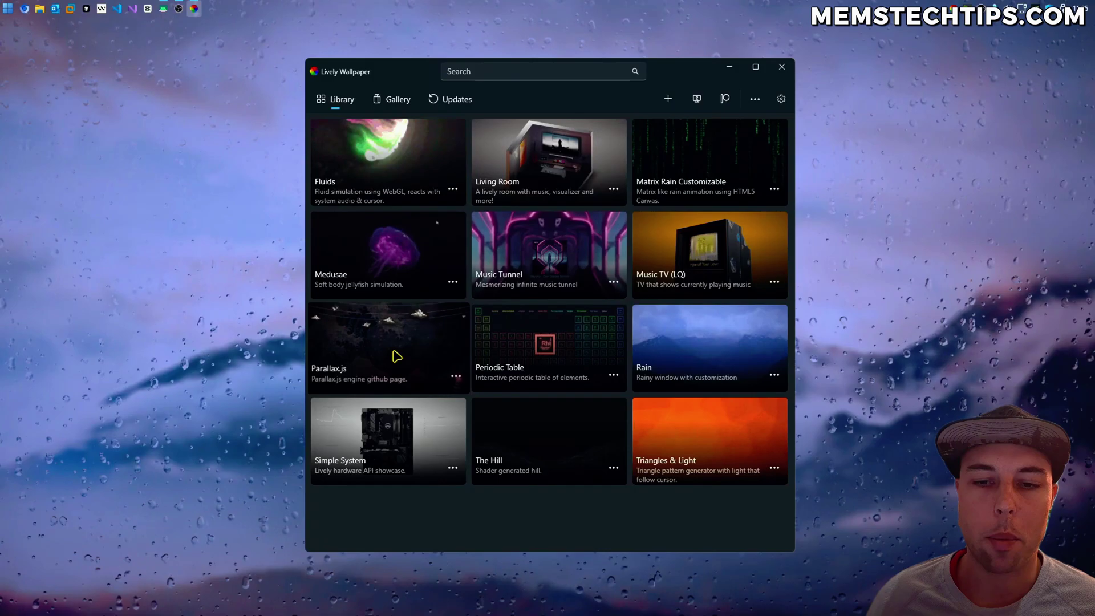
{"action": "left_click", "coordinate": [697, 100]}
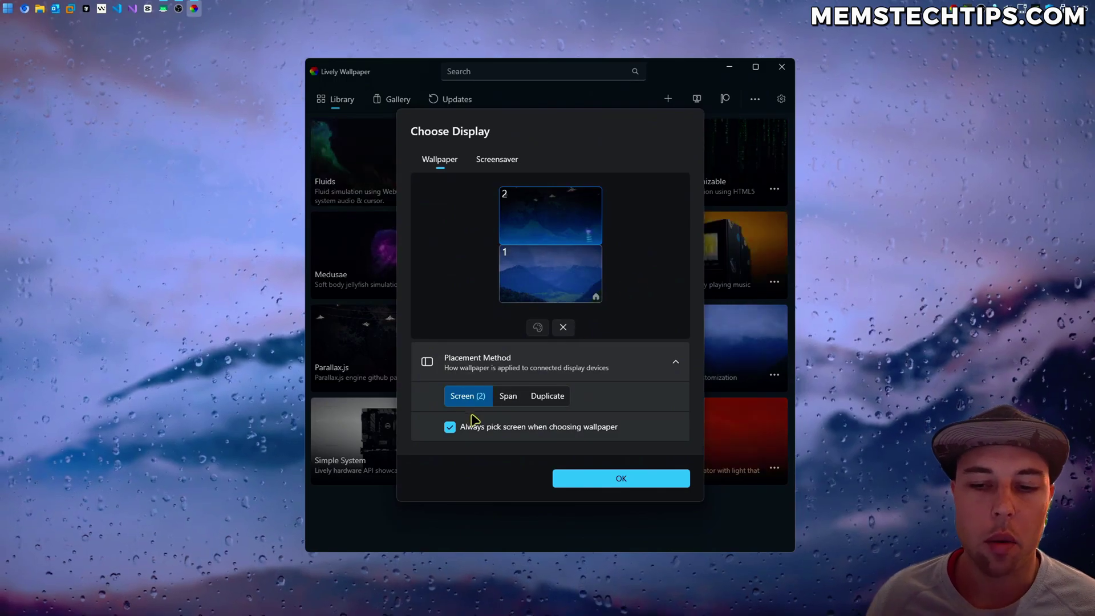
{"action": "key", "text": "Return"}
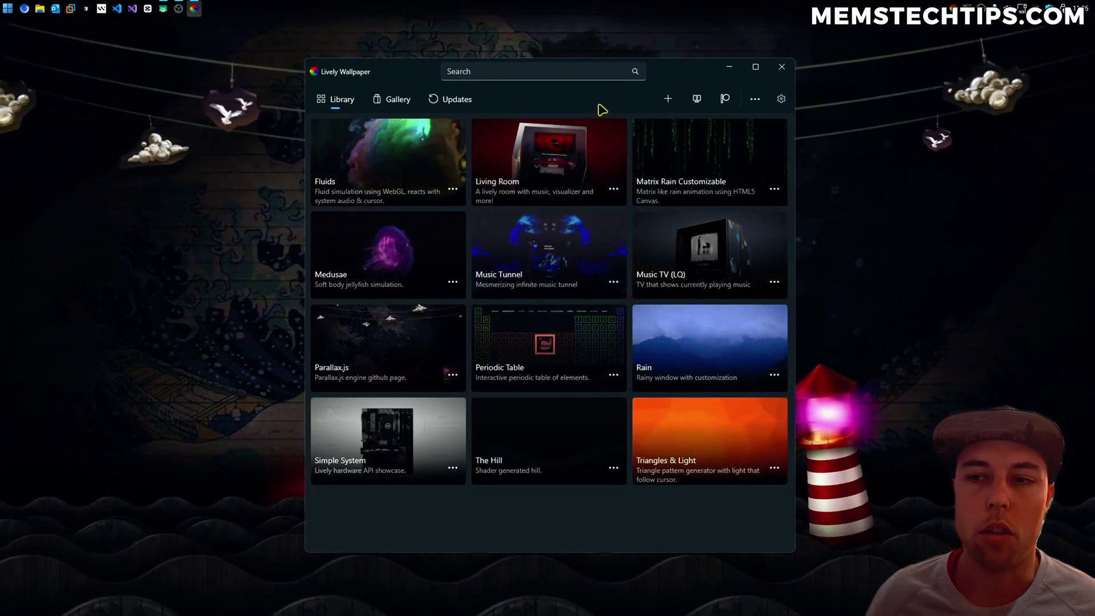
Open the Abstract Liquid! 12 Hours 4K video and copy its URL for Lively's URL box.
{"action": "left_click", "coordinate": [667, 100]}
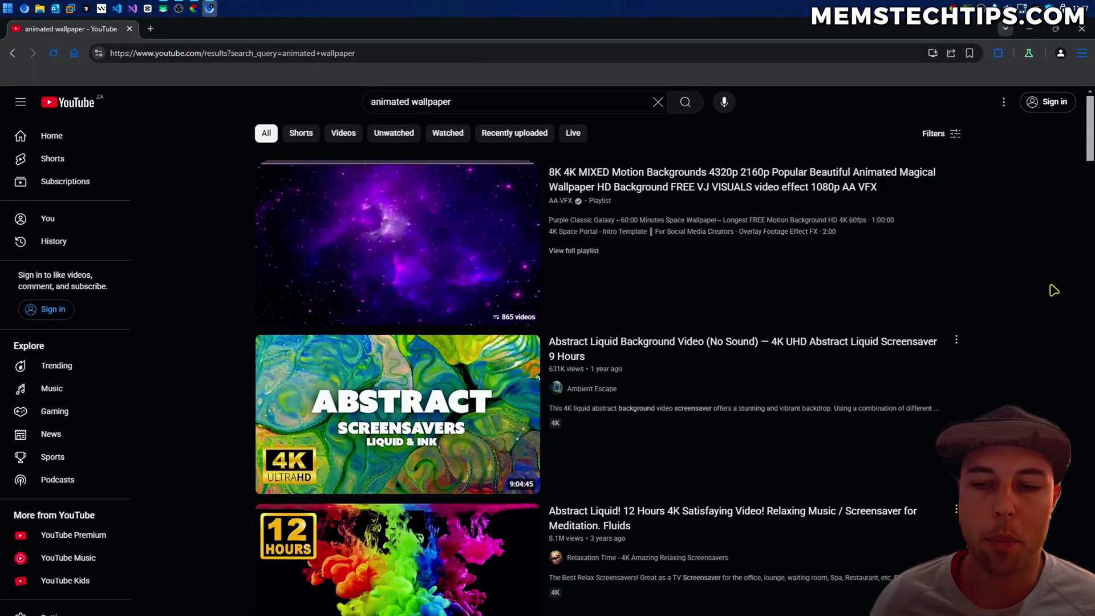
{"action": "scroll", "coordinate": [1055, 288], "scroll_direction": "down", "scroll_amount": 3}
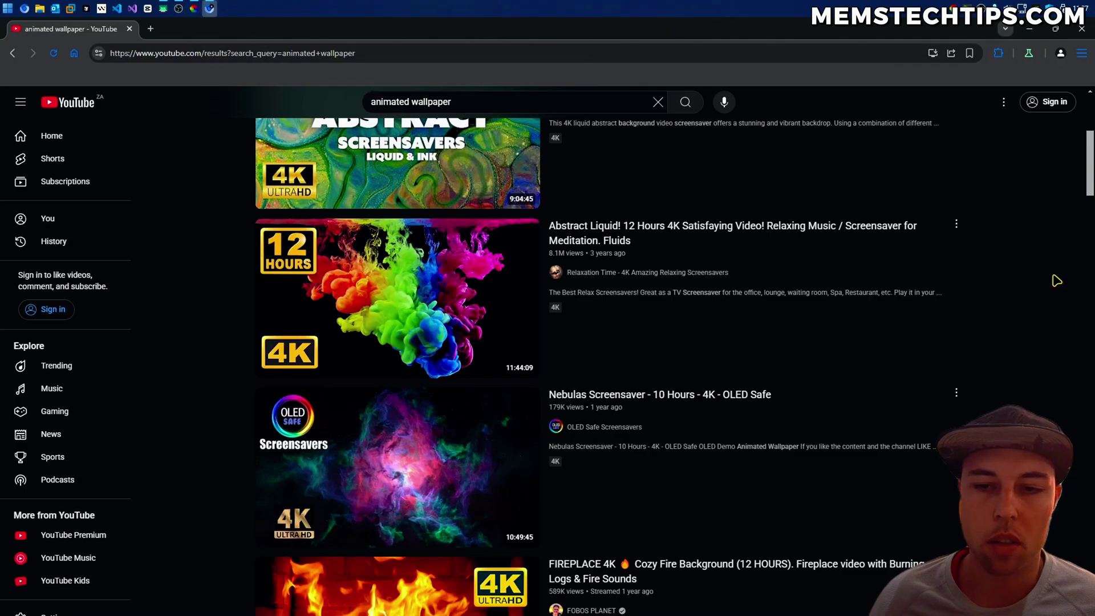
{"action": "scroll", "coordinate": [1028, 295], "scroll_direction": "up", "scroll_amount": 3}
{"action": "scroll", "coordinate": [445, 363], "scroll_direction": "down", "scroll_amount": 1}
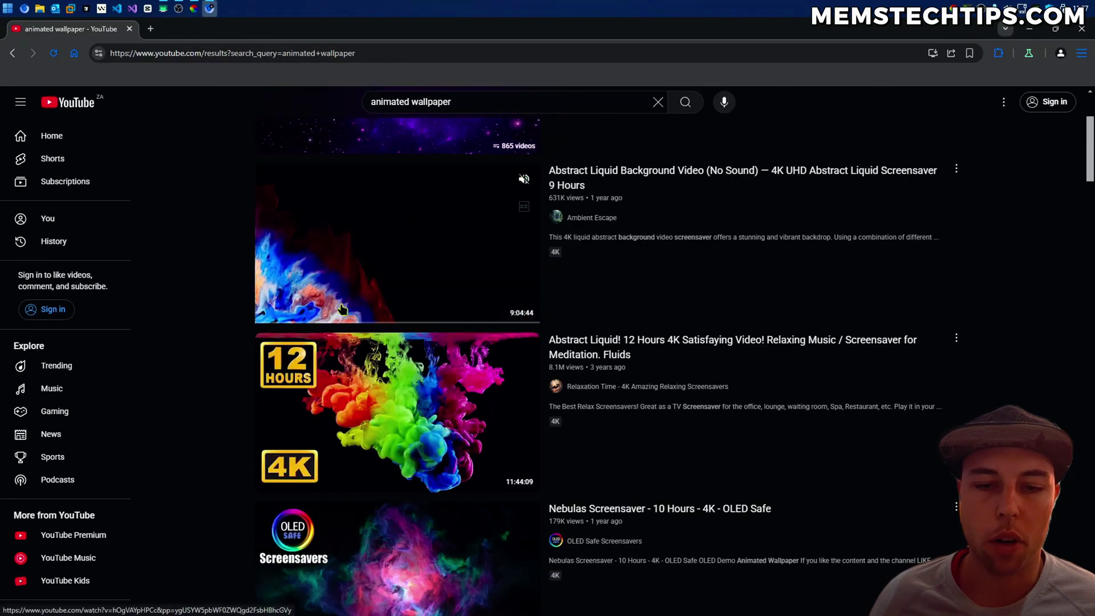
{"action": "scroll", "coordinate": [1027, 317], "scroll_direction": "down", "scroll_amount": 1}
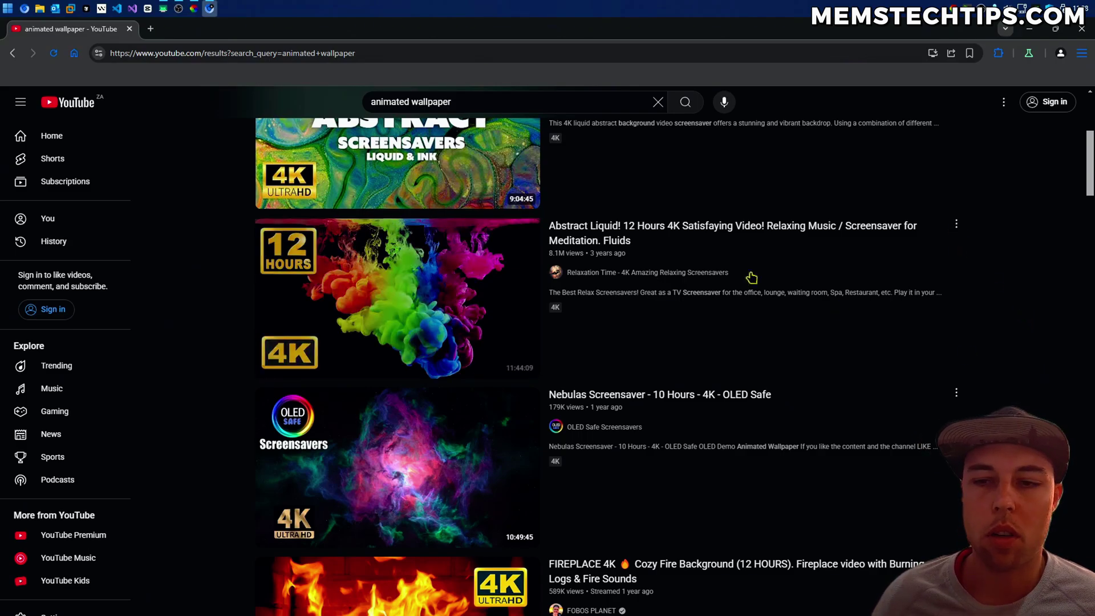
{"action": "left_click", "coordinate": [580, 234]}
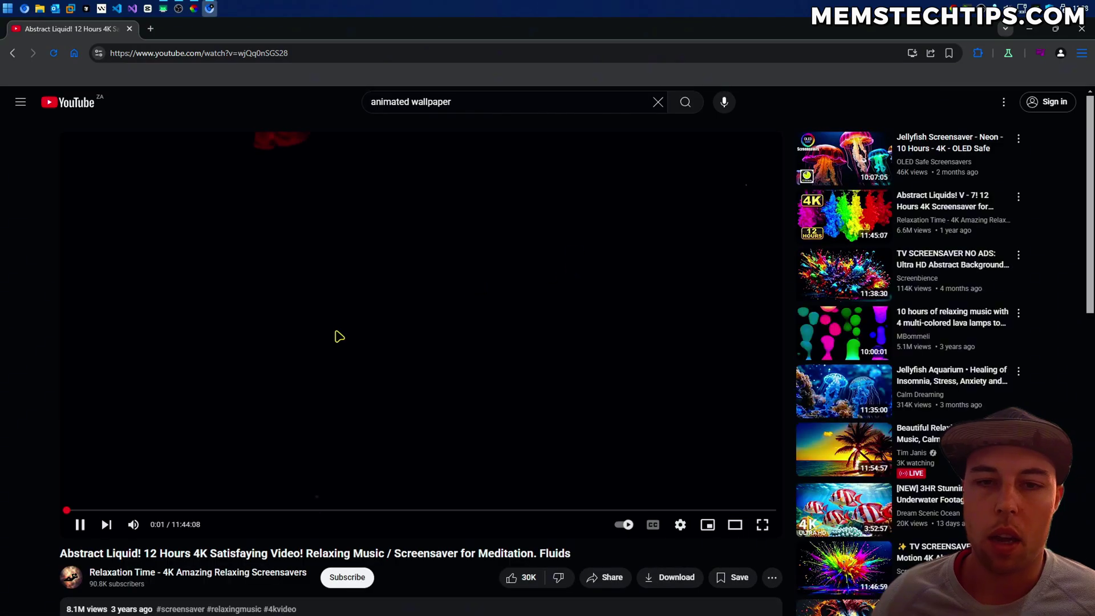
{"action": "left_click", "coordinate": [291, 53]}
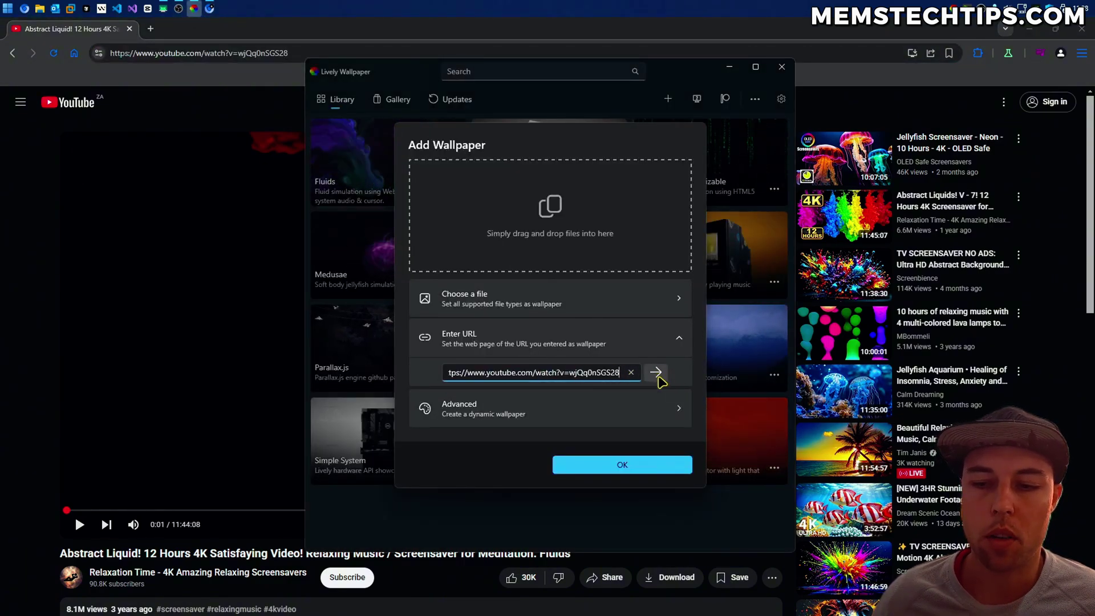
Add the abstract liquid YouTube link as a wallpaper, renaming its title from watch to Abstract.
{"action": "left_click", "coordinate": [657, 375]}
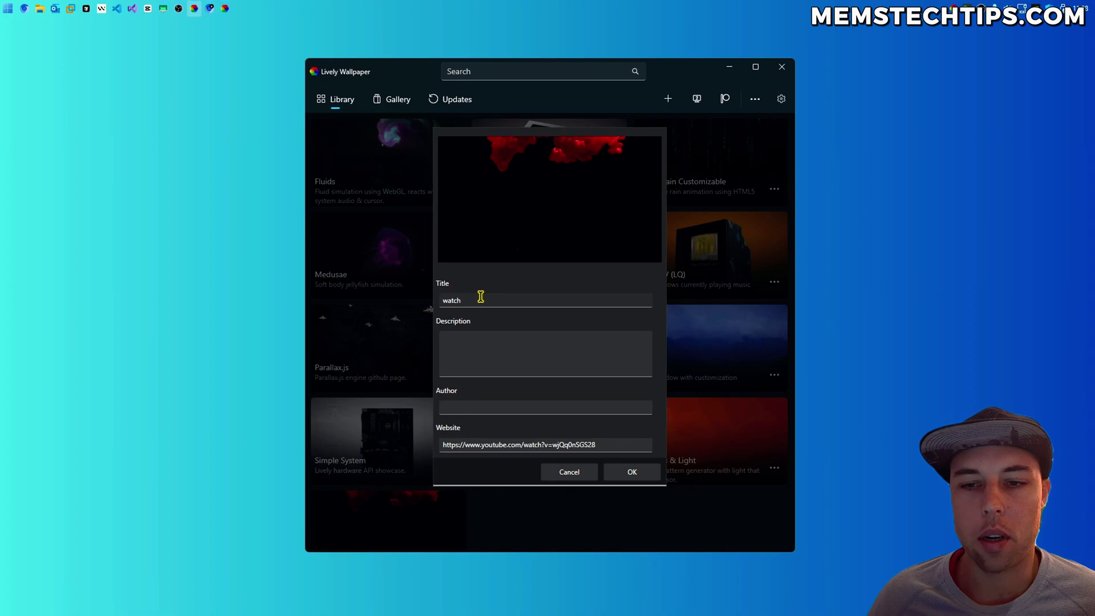
{"action": "double_click", "coordinate": [482, 302]}
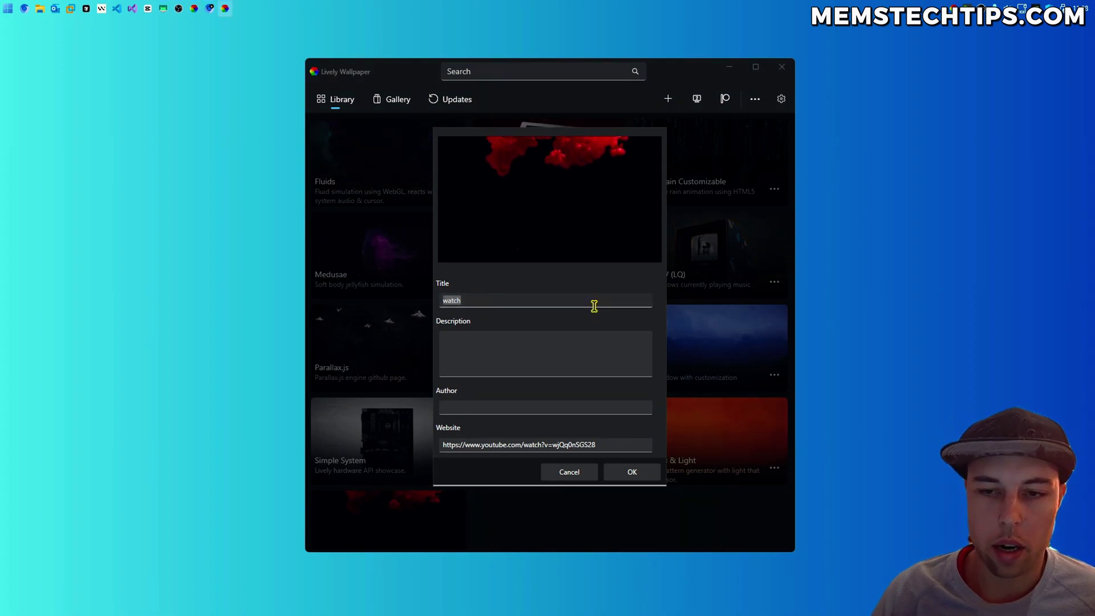
{"action": "type", "text": "Abstract"}
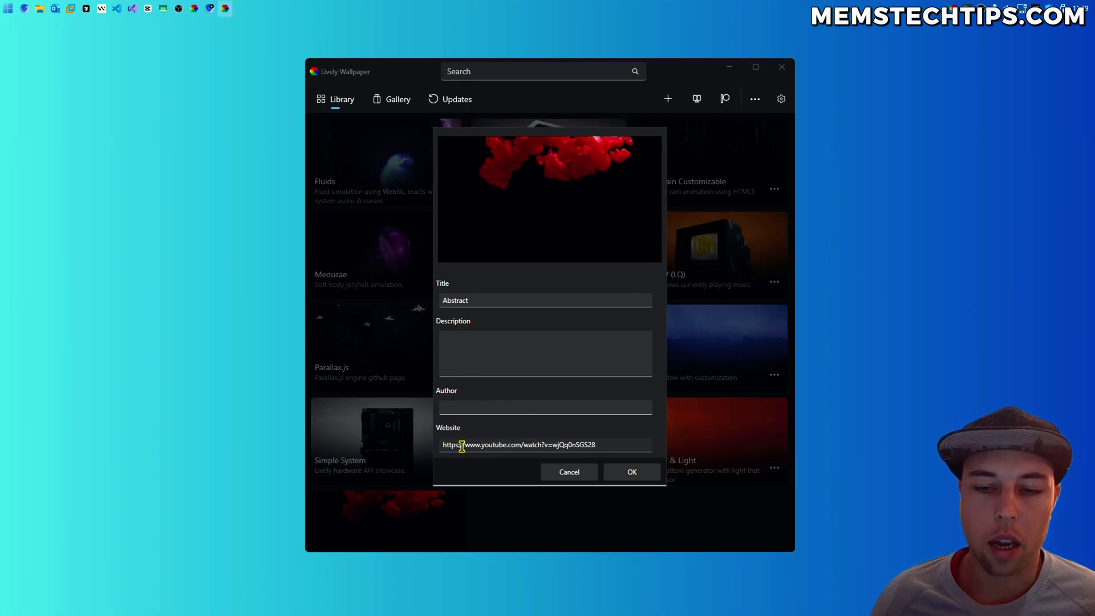
{"action": "left_click_drag", "start_coordinate": [612, 443], "coordinate": [443, 446]}
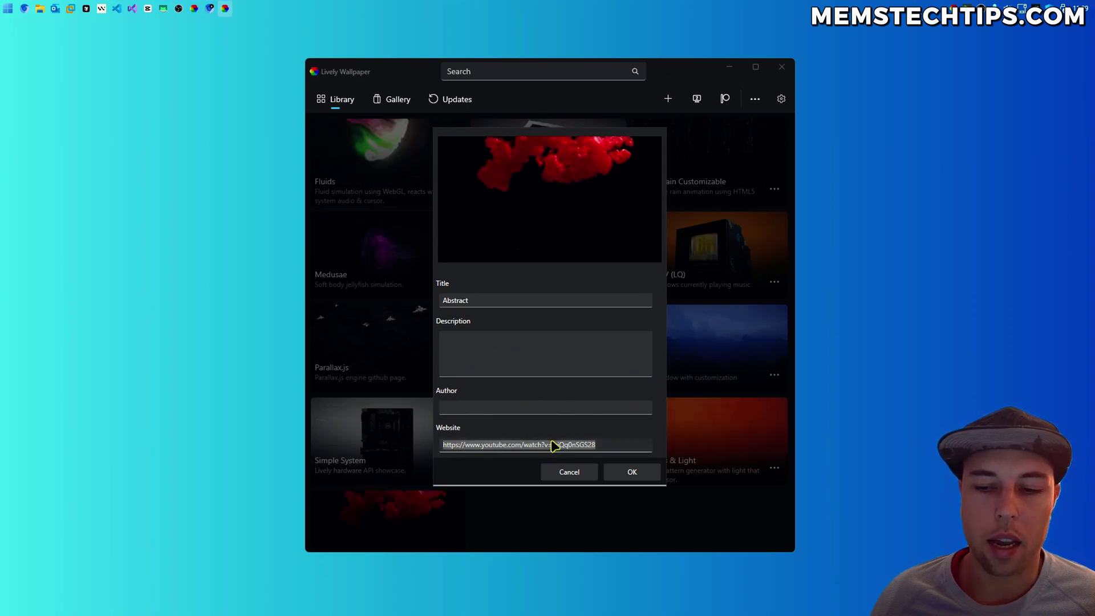
{"action": "left_click", "coordinate": [632, 473]}
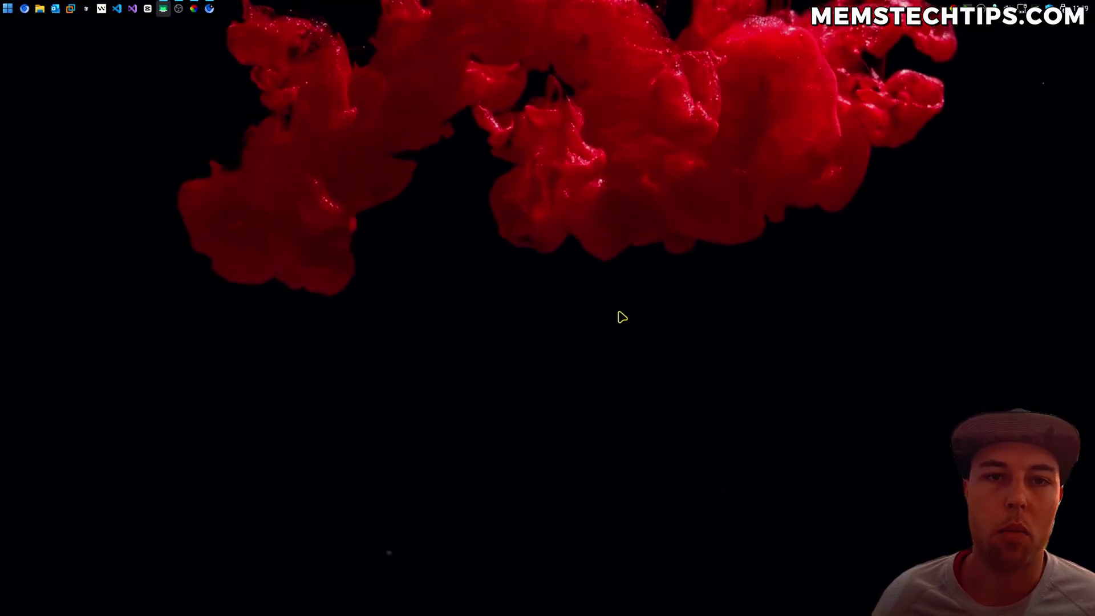
Copy the Supra Mk4 video URL, paste it into a new wallpaper, and rename the title.
{"action": "left_click", "coordinate": [210, 9]}
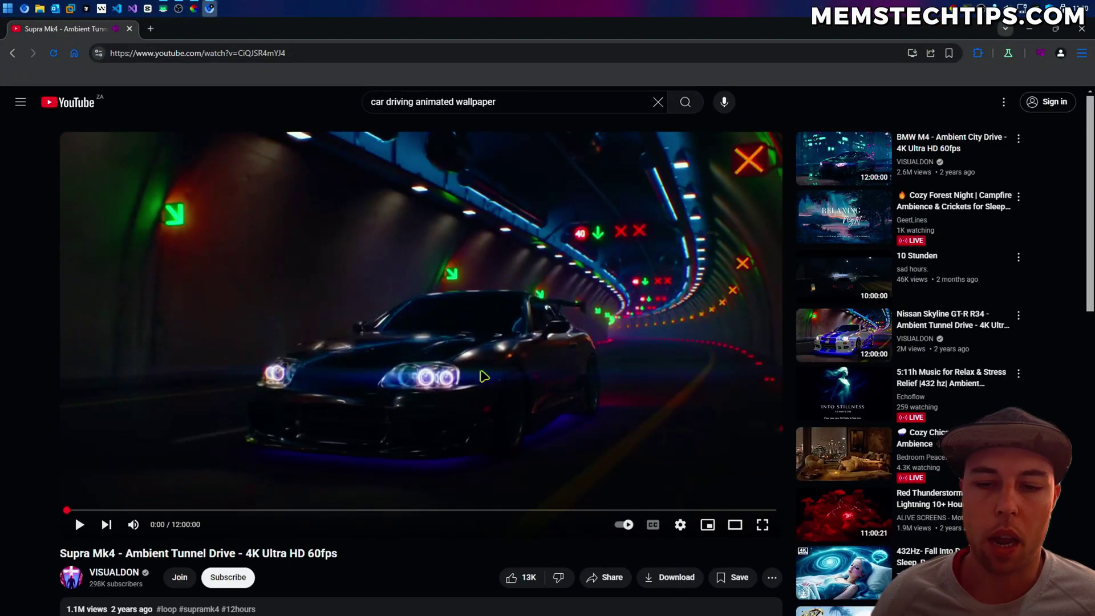
{"action": "left_click", "coordinate": [288, 53]}
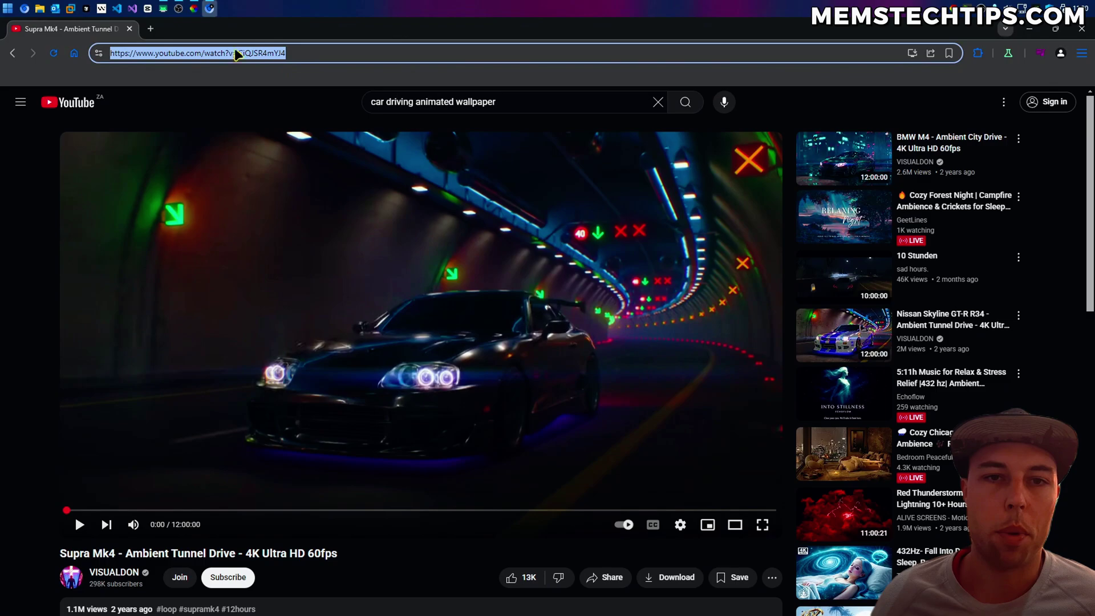
{"action": "left_click", "coordinate": [195, 9]}
{"action": "left_click", "coordinate": [669, 98]}
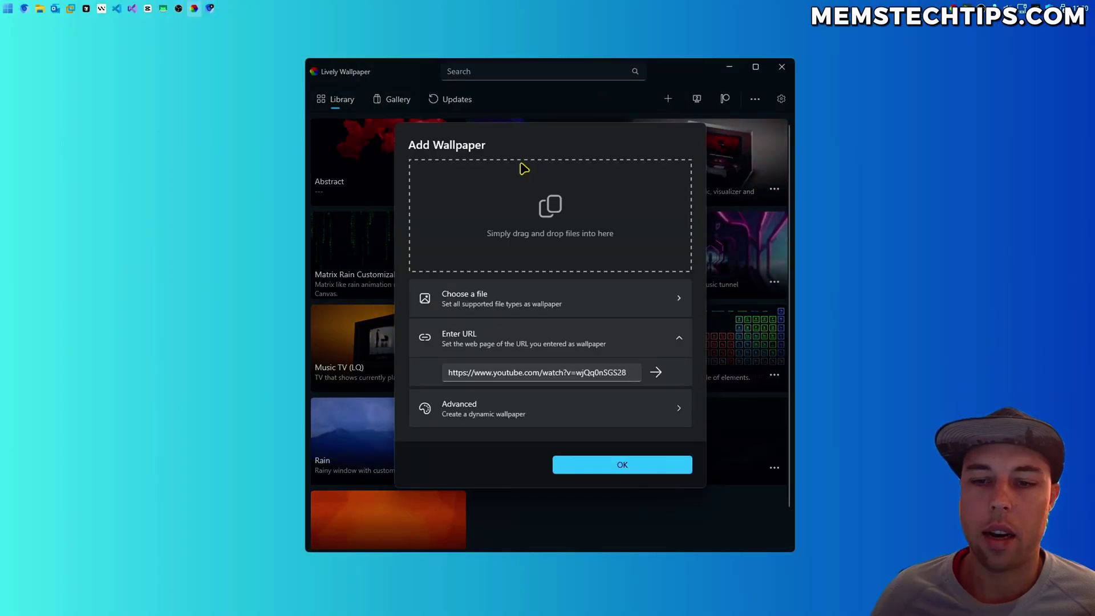
{"action": "left_click", "coordinate": [497, 373]}
{"action": "key", "text": "ctrl+a"}
{"action": "key", "text": "ctrl+v"}
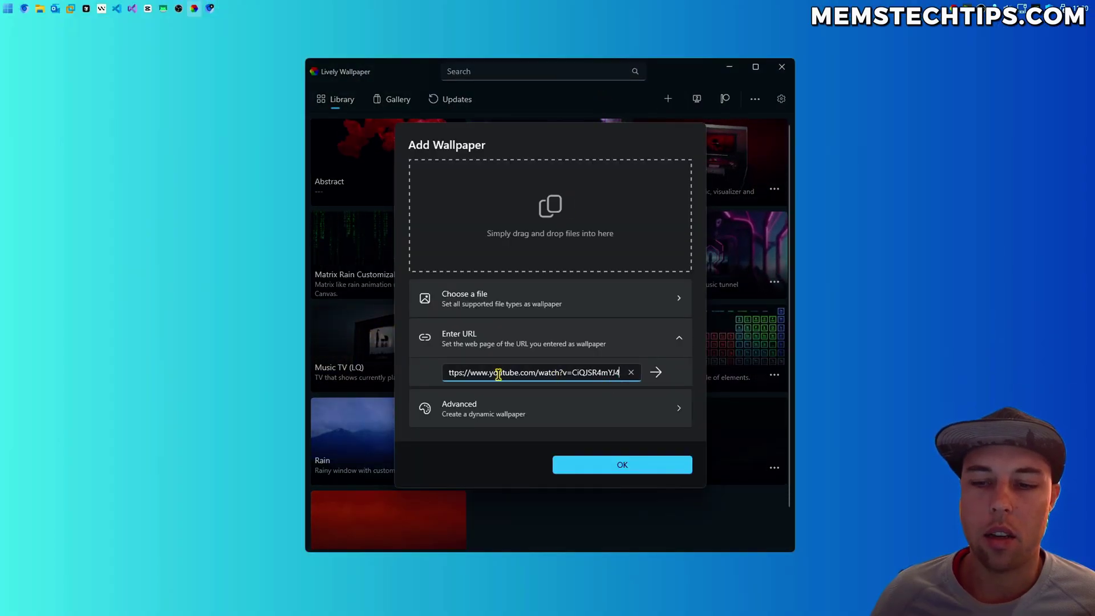
{"action": "left_click", "coordinate": [657, 374]}
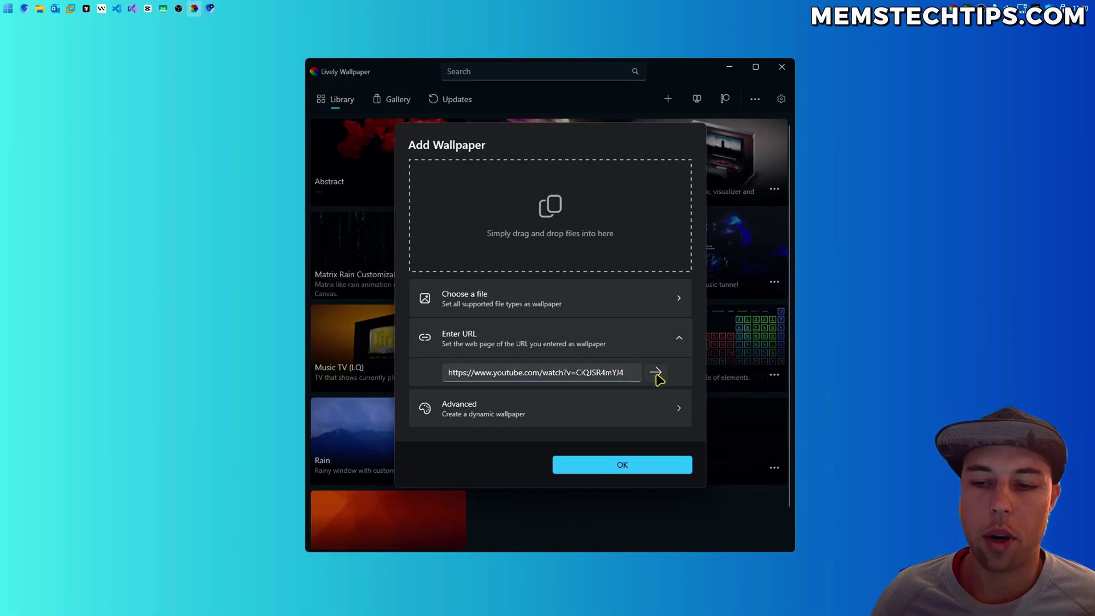
{"action": "double_click", "coordinate": [451, 301]}
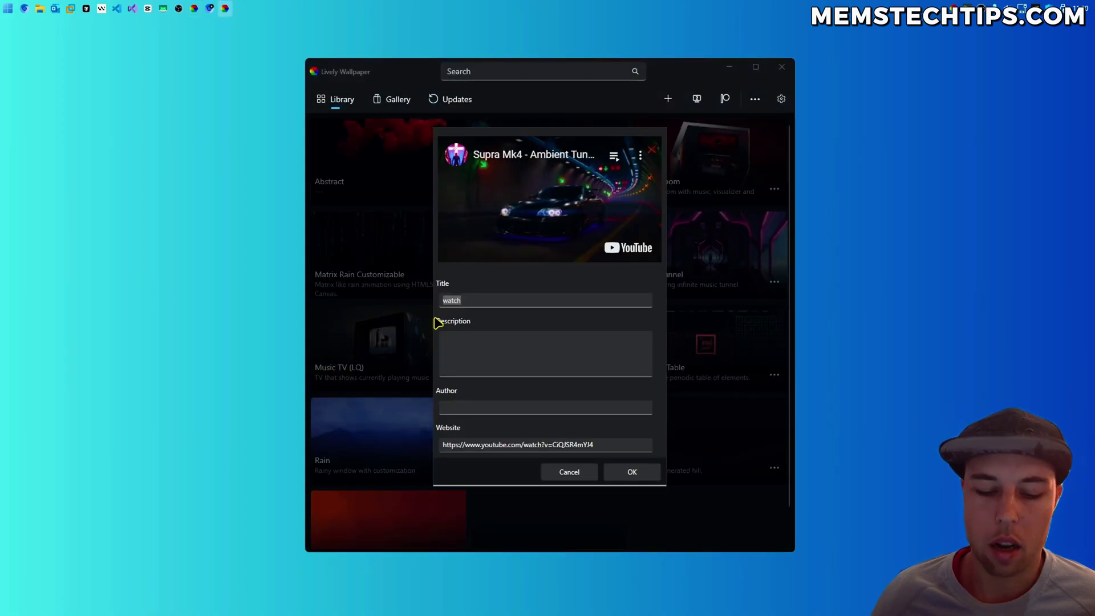
{"action": "type", "text": "Supra"}
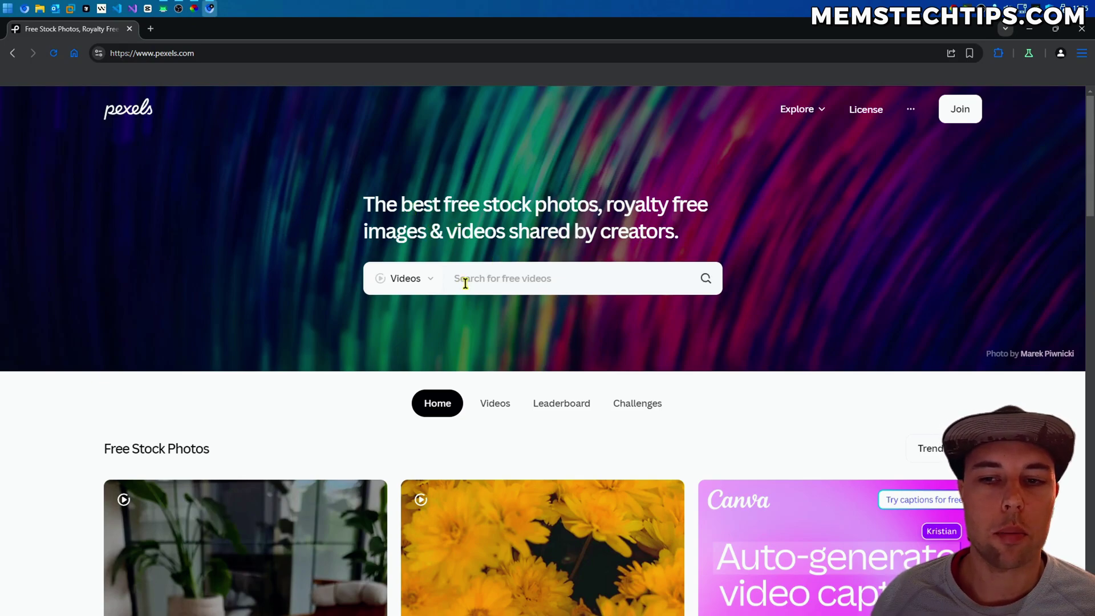
Rerun the Looping Animation video search and open the pink neon tunnel video.
{"action": "left_click_drag", "start_coordinate": [494, 206], "coordinate": [601, 209]}
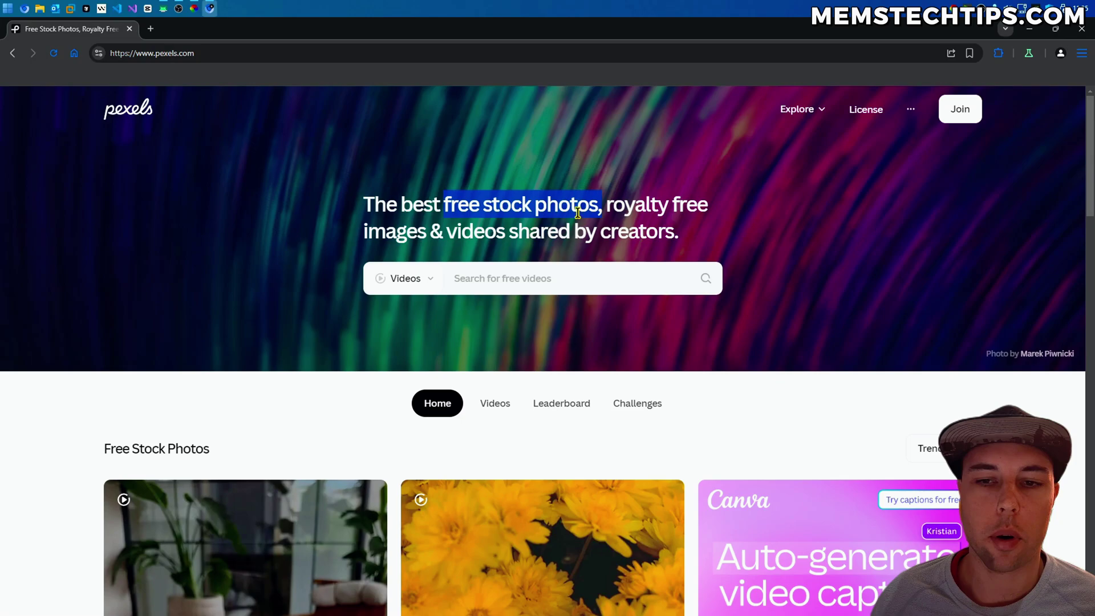
{"action": "left_click", "coordinate": [490, 278]}
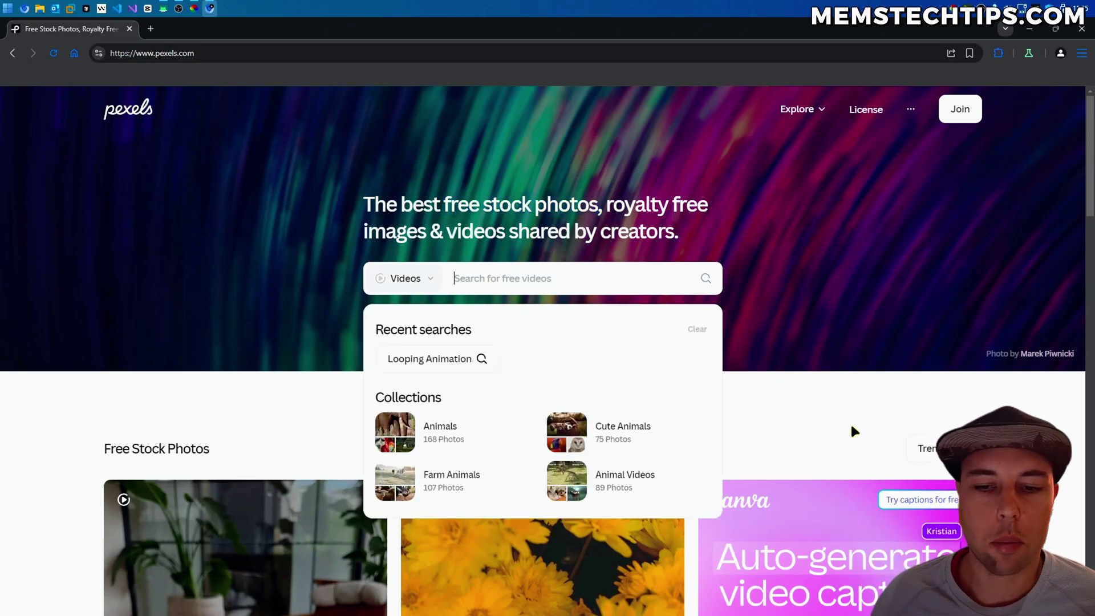
{"action": "left_click", "coordinate": [437, 360]}
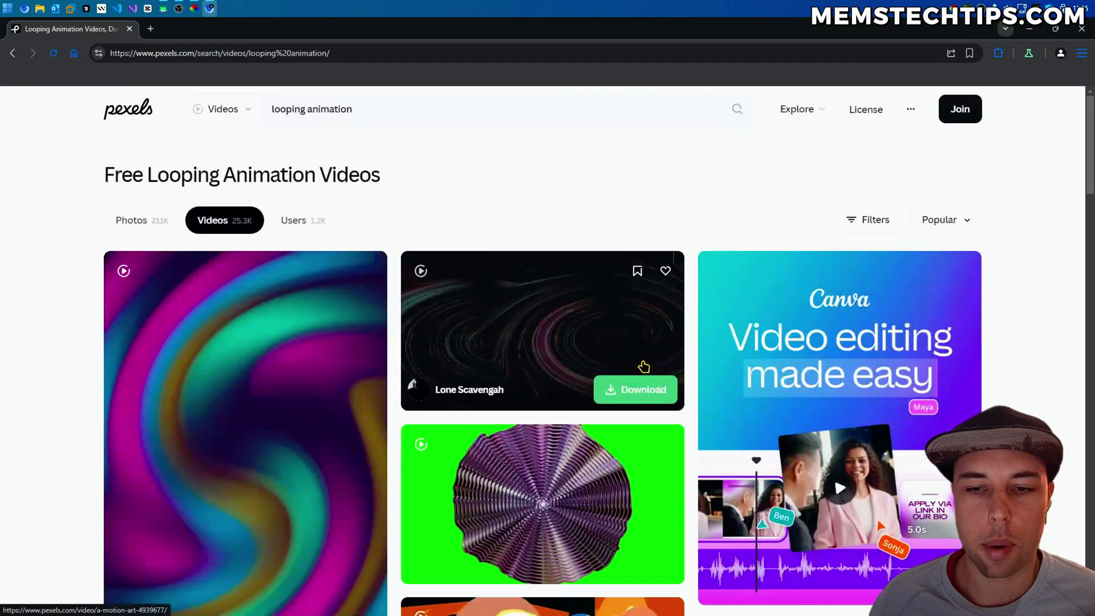
{"action": "scroll", "coordinate": [1065, 295], "scroll_direction": "down", "scroll_amount": 10}
{"action": "left_click", "coordinate": [598, 372]}
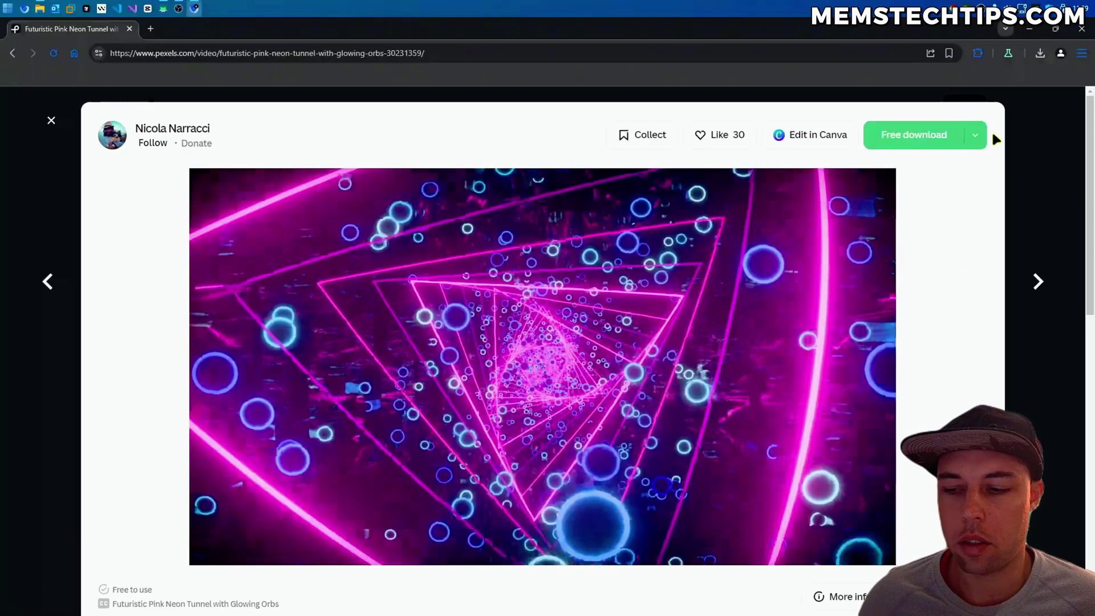
Download the pink neon tunnel video in Full HD 1920x1080.
{"action": "left_click", "coordinate": [974, 136]}
{"action": "left_click", "coordinate": [894, 294]}
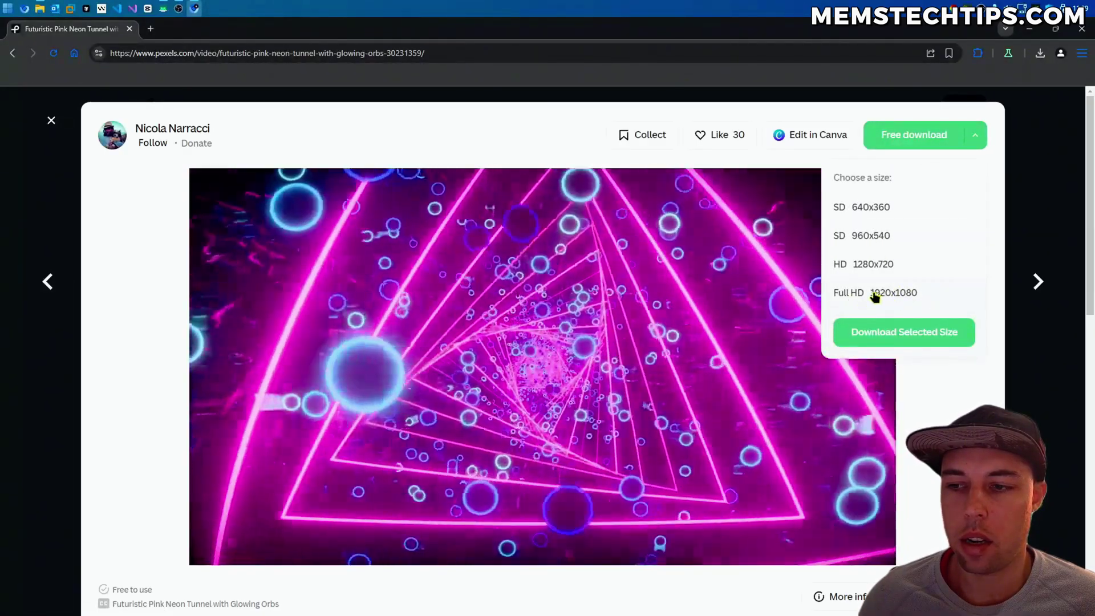
{"action": "left_click", "coordinate": [882, 294]}
{"action": "left_click", "coordinate": [910, 334]}
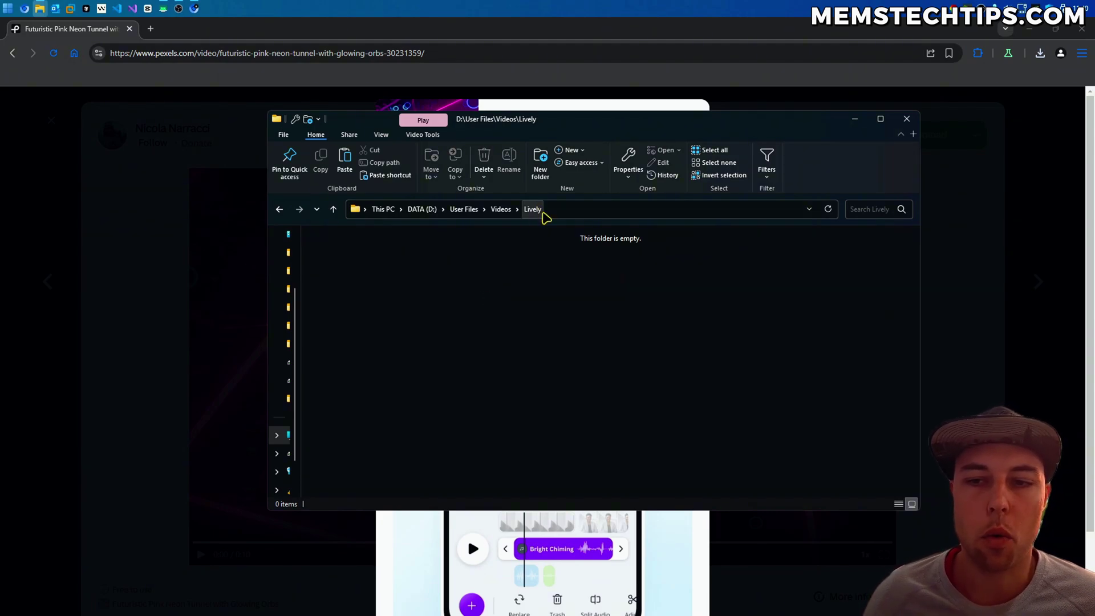
Paste the downloaded pink tunnel MP4 into the Lively folder and start adding a wallpaper.
{"action": "key", "text": "ctrl+v"}
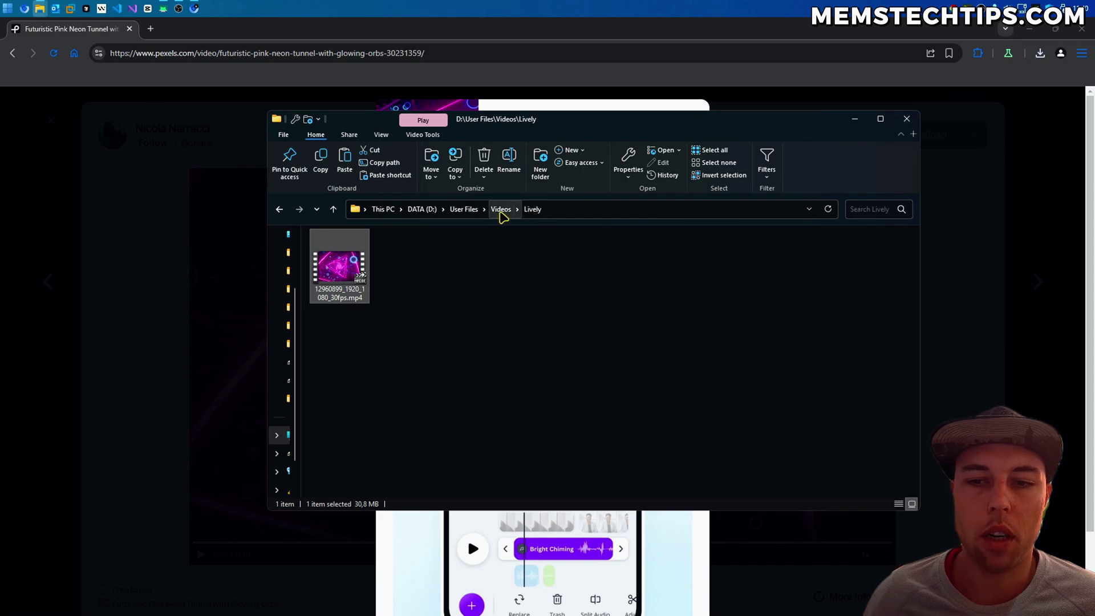
{"action": "left_click", "coordinate": [492, 284]}
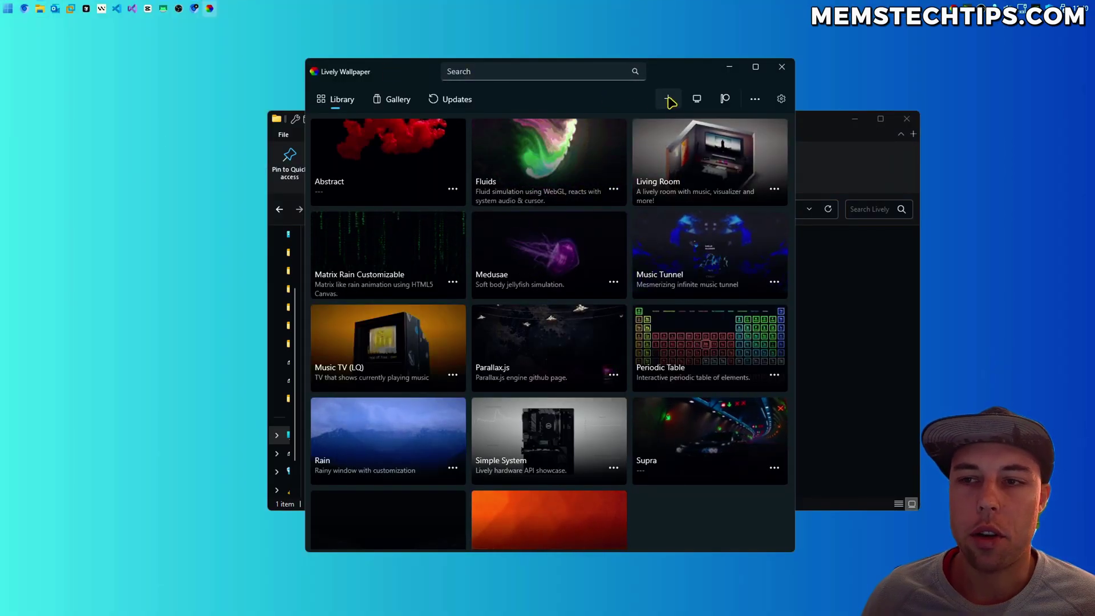
{"action": "left_click", "coordinate": [668, 99]}
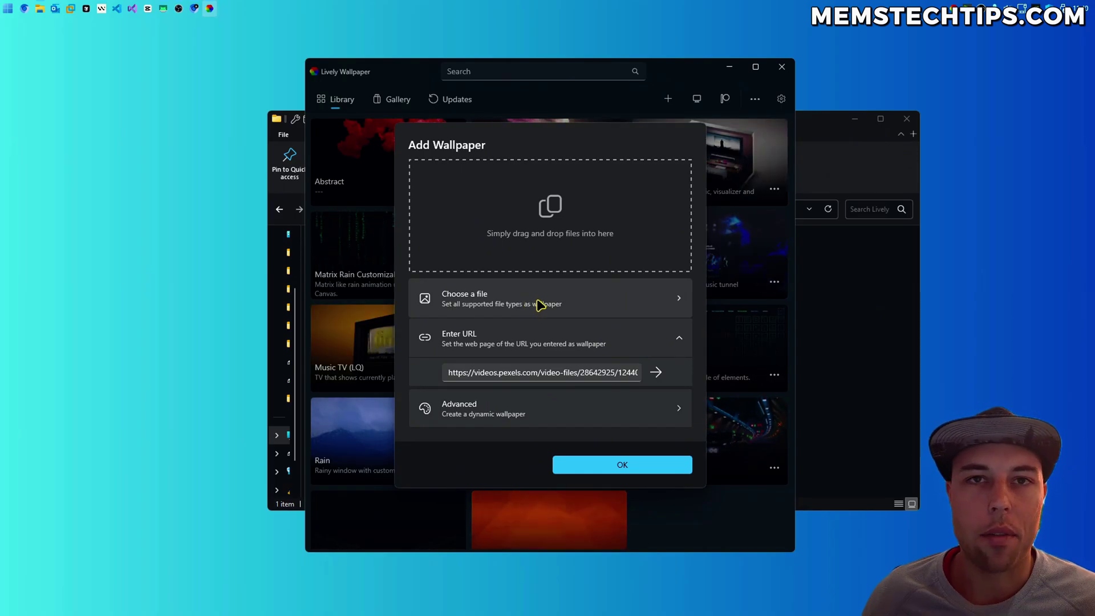
Drop the tunnel MP4 onto Add Wallpaper and confirm it as 12960899_1920_1080_30fps.
{"action": "left_click", "coordinate": [812, 128]}
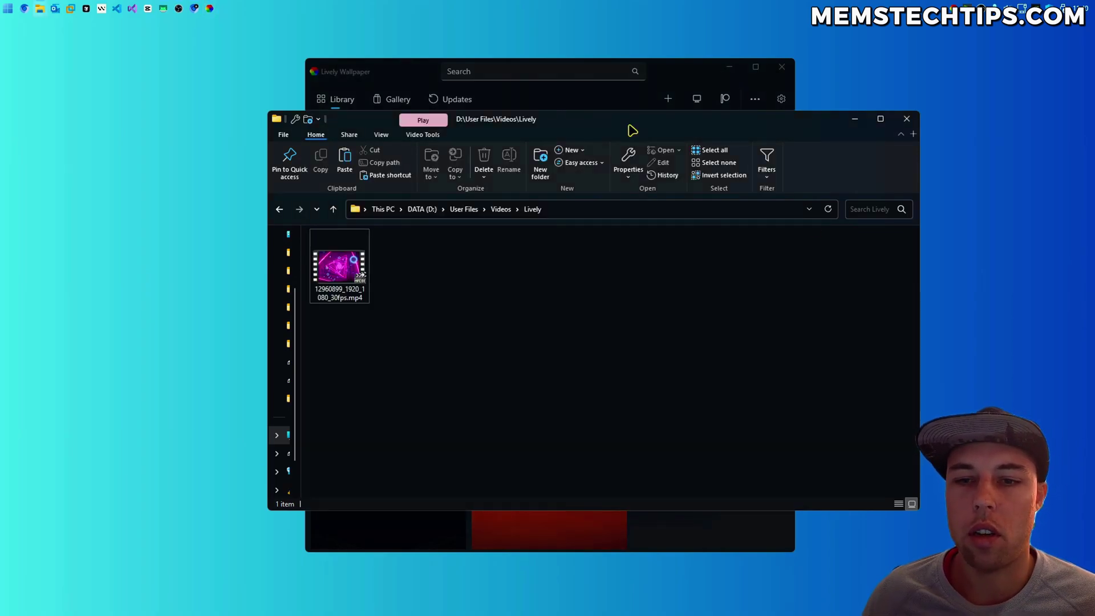
{"action": "left_click_drag", "start_coordinate": [600, 119], "coordinate": [920, 127]}
{"action": "left_click_drag", "start_coordinate": [656, 274], "coordinate": [505, 214]}
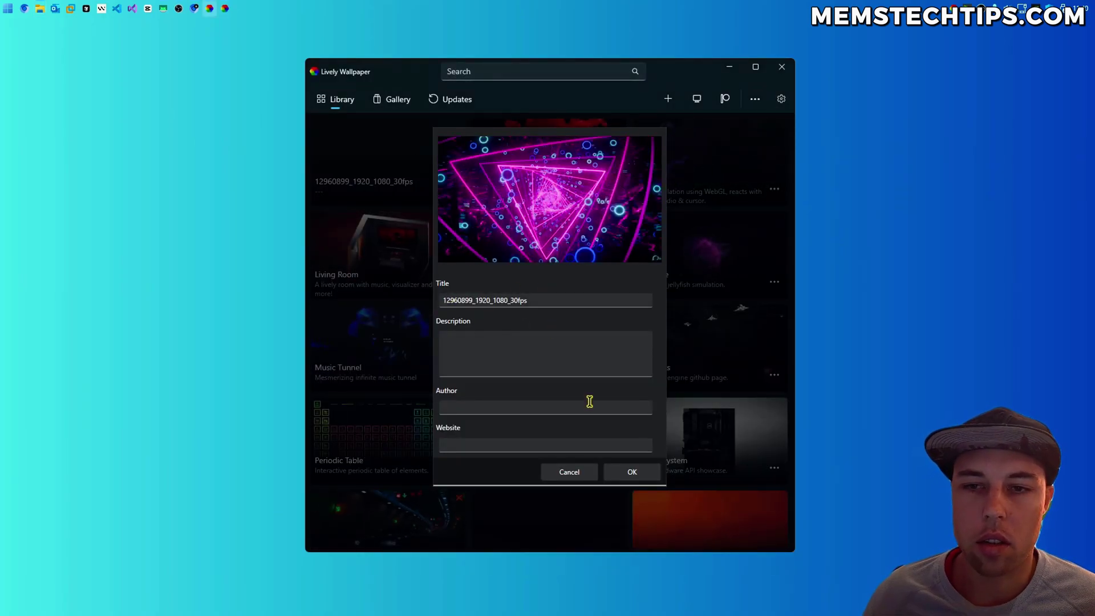
{"action": "left_click", "coordinate": [631, 471]}
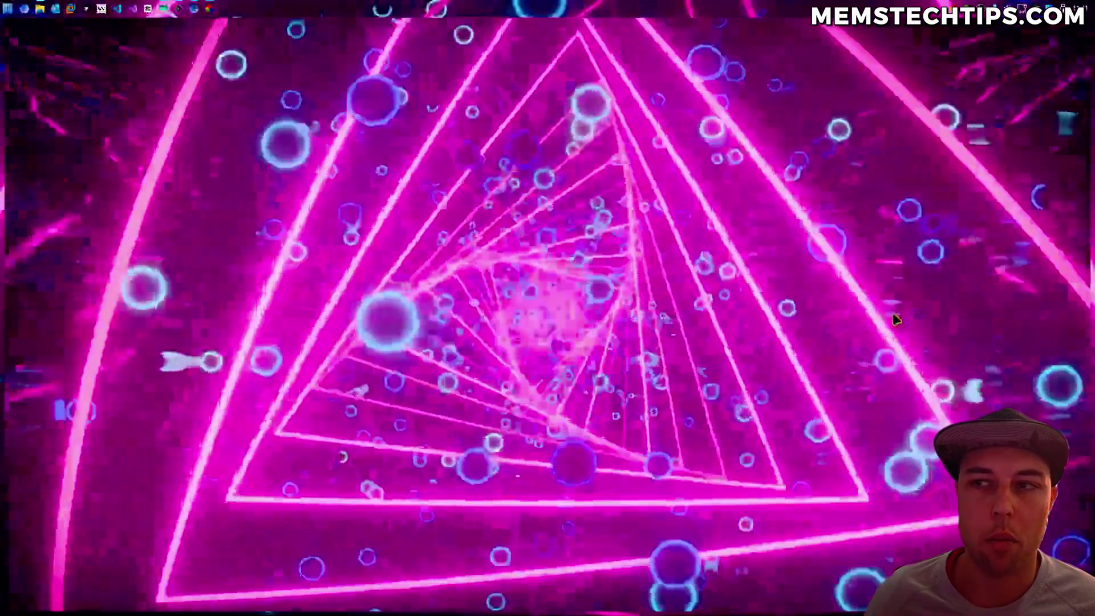
{"action": "scroll", "coordinate": [556, 376], "scroll_direction": "down", "scroll_amount": 1}
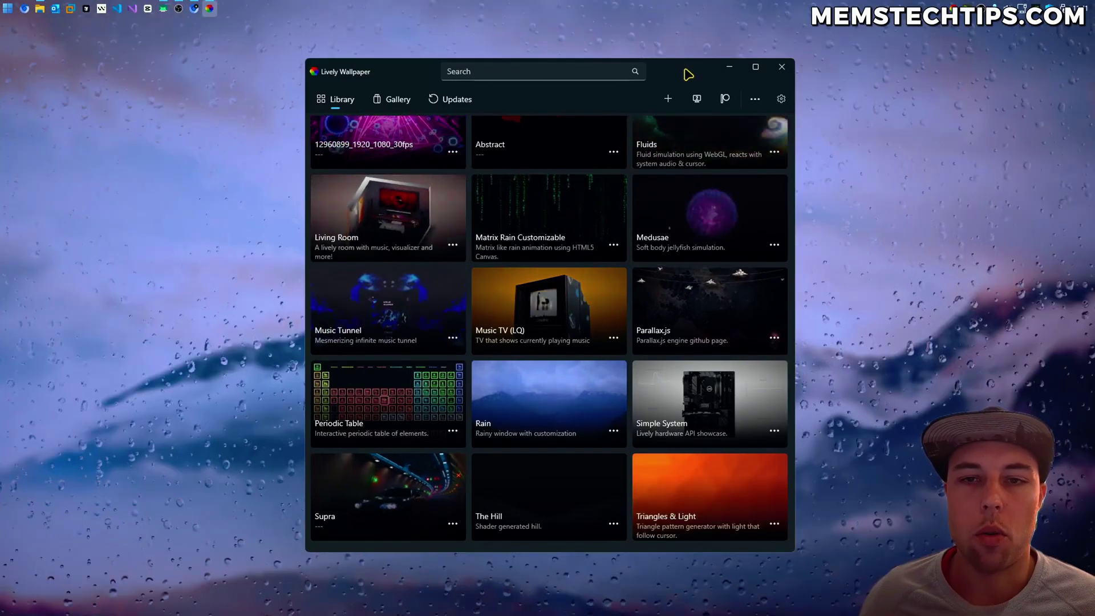
Check the Gallery's Coming soon page, return to Library, then view the Updates page.
{"action": "left_click", "coordinate": [390, 100]}
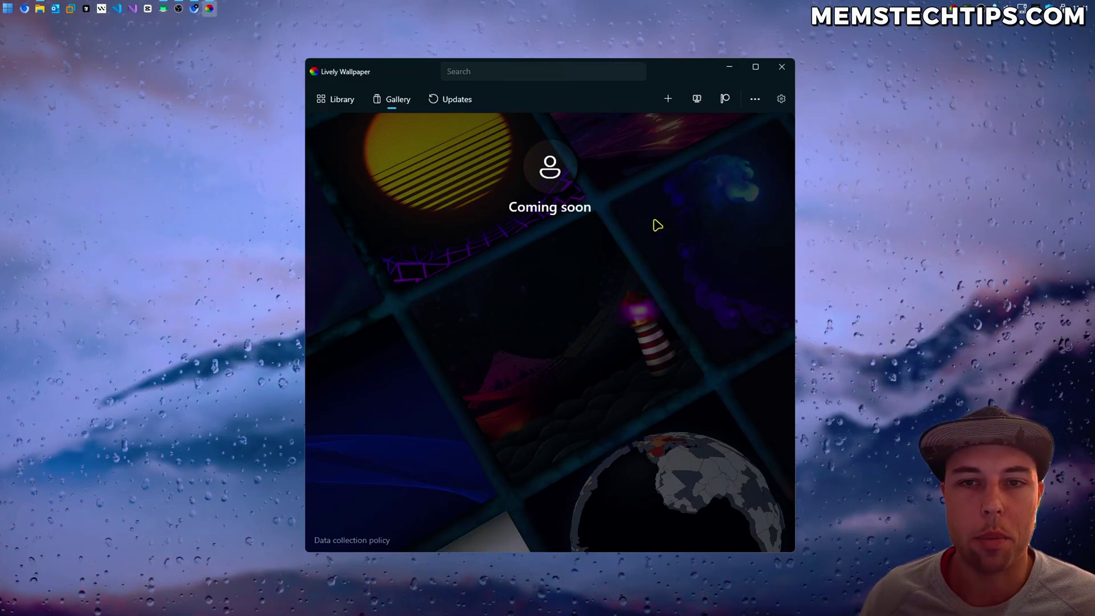
{"action": "left_click", "coordinate": [343, 99]}
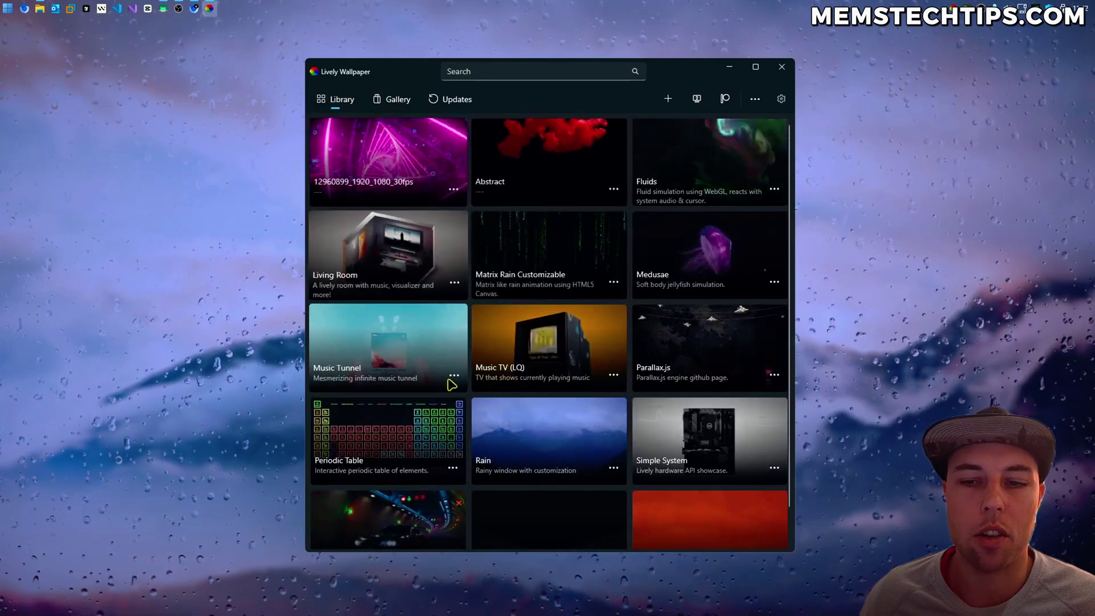
{"action": "left_click", "coordinate": [396, 99]}
Open General settings and drag the Audio volume slider fully left to mute wallpapers.
{"action": "left_click", "coordinate": [451, 99]}
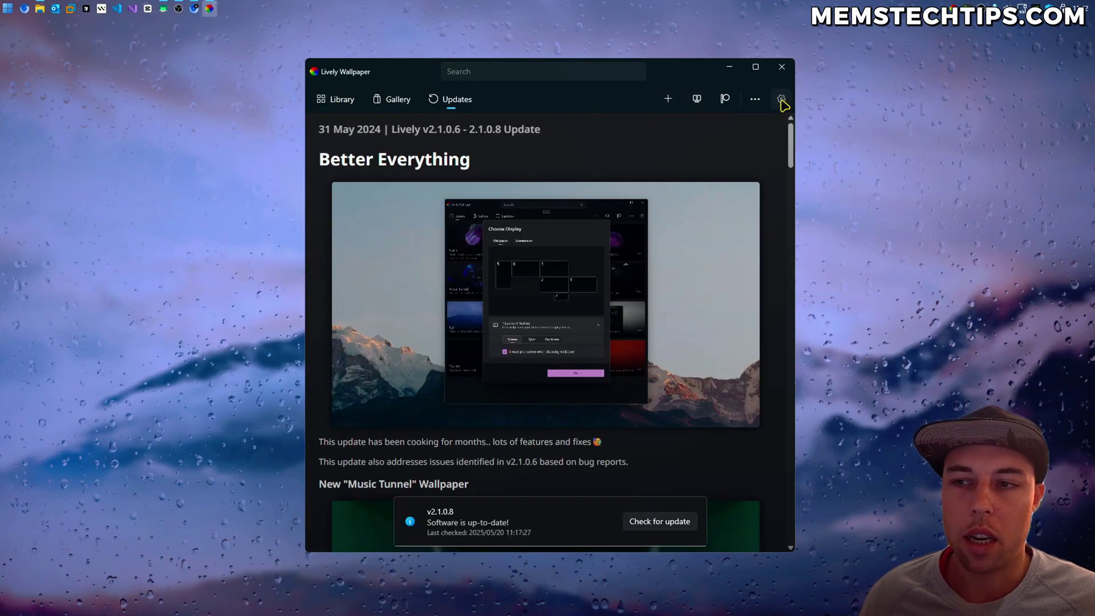
{"action": "left_click", "coordinate": [781, 99]}
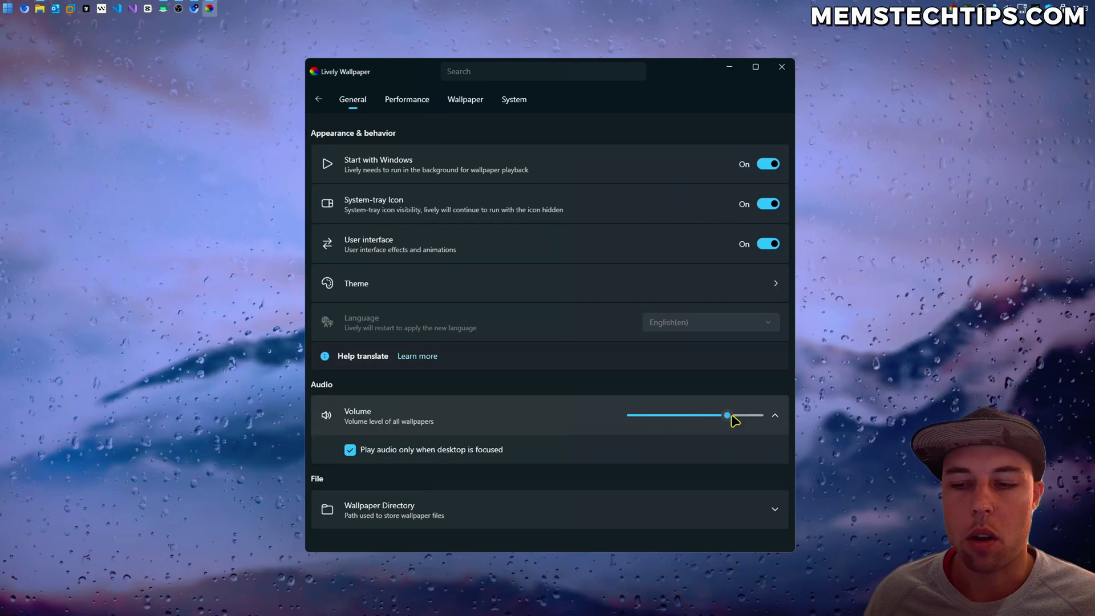
{"action": "left_click_drag", "start_coordinate": [730, 420], "coordinate": [409, 438]}
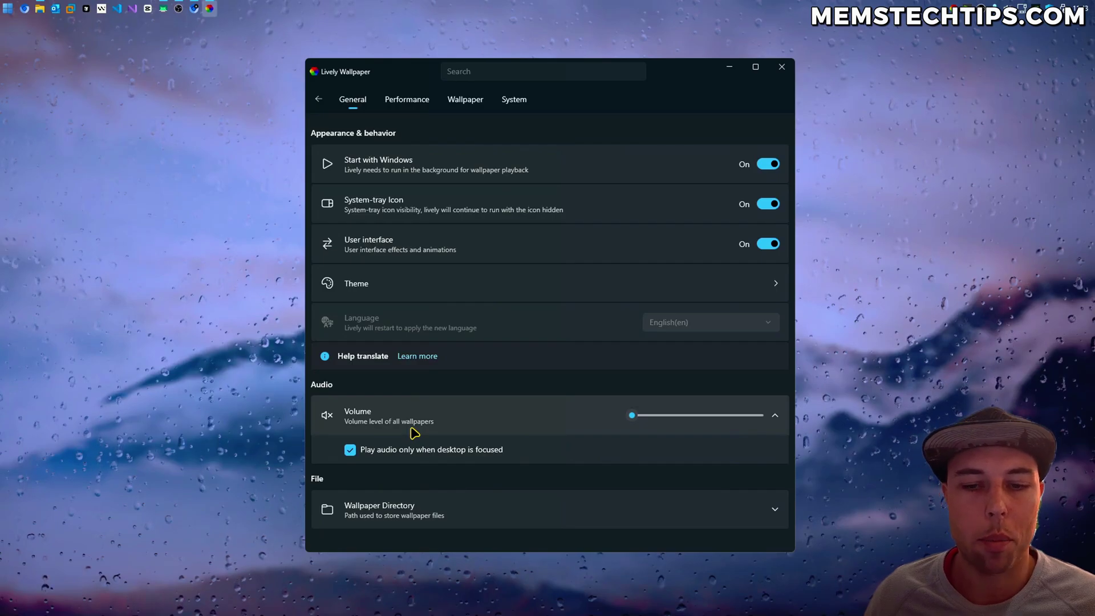
Review Performance settings and the Application Rules list, then view the Wallpaper settings tab.
{"action": "left_click", "coordinate": [410, 107]}
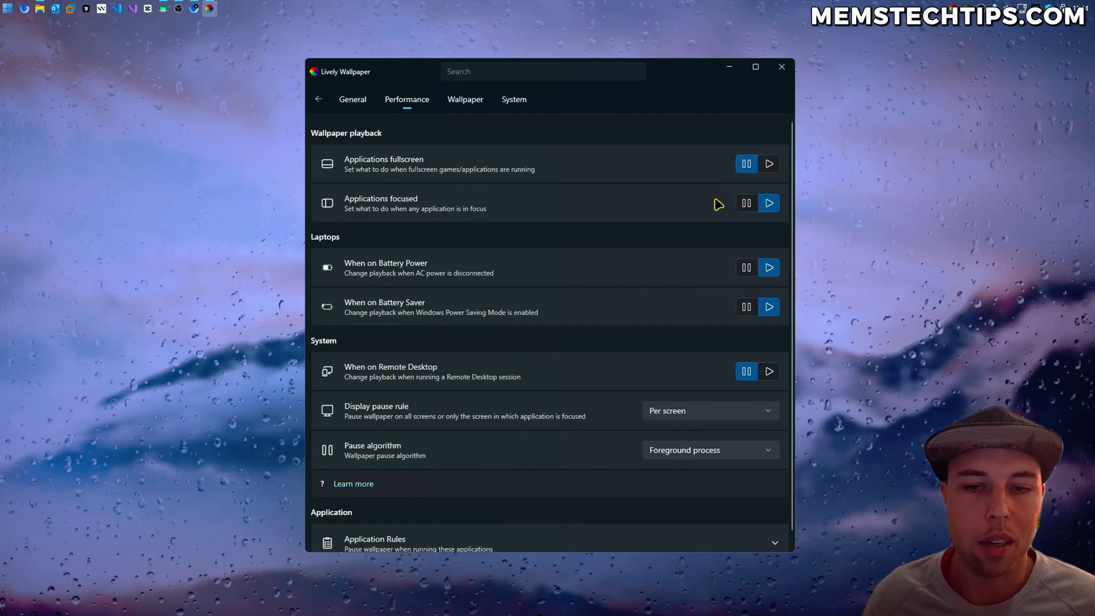
{"action": "scroll", "coordinate": [549, 228], "scroll_direction": "down", "scroll_amount": 1}
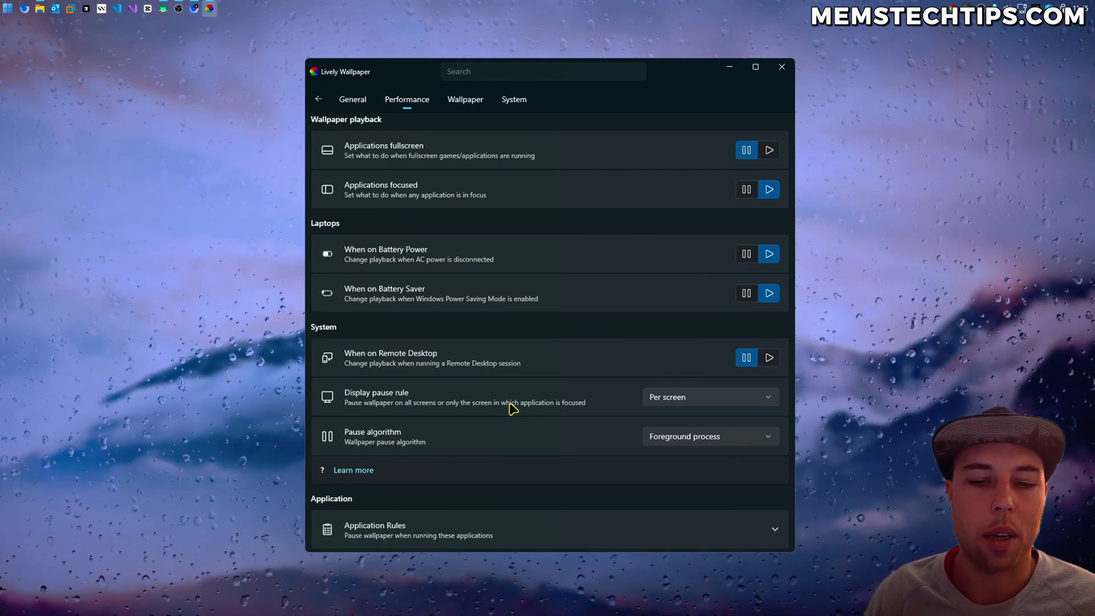
{"action": "left_click", "coordinate": [556, 532]}
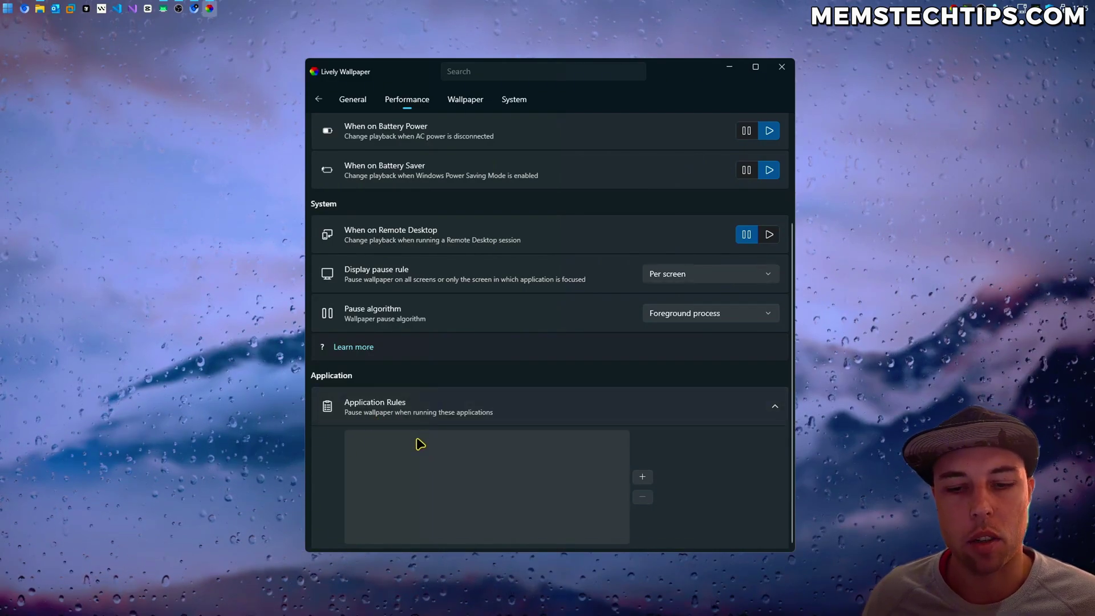
{"action": "left_click", "coordinate": [464, 100]}
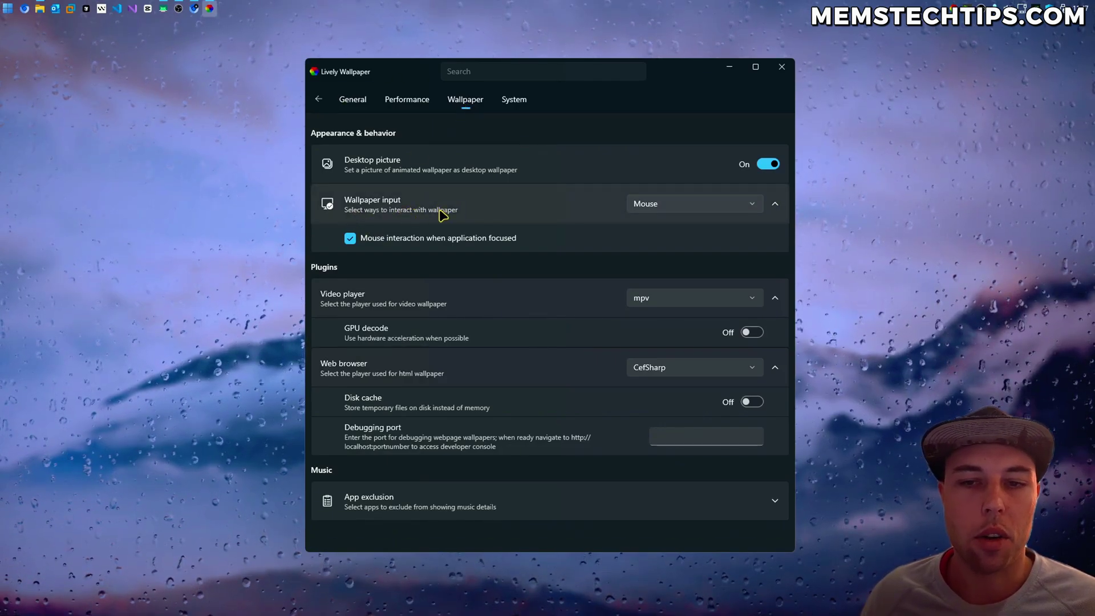
Keep Mouse as wallpaper input, expand App exclusion, and go back to the Library.
{"action": "left_click", "coordinate": [657, 212]}
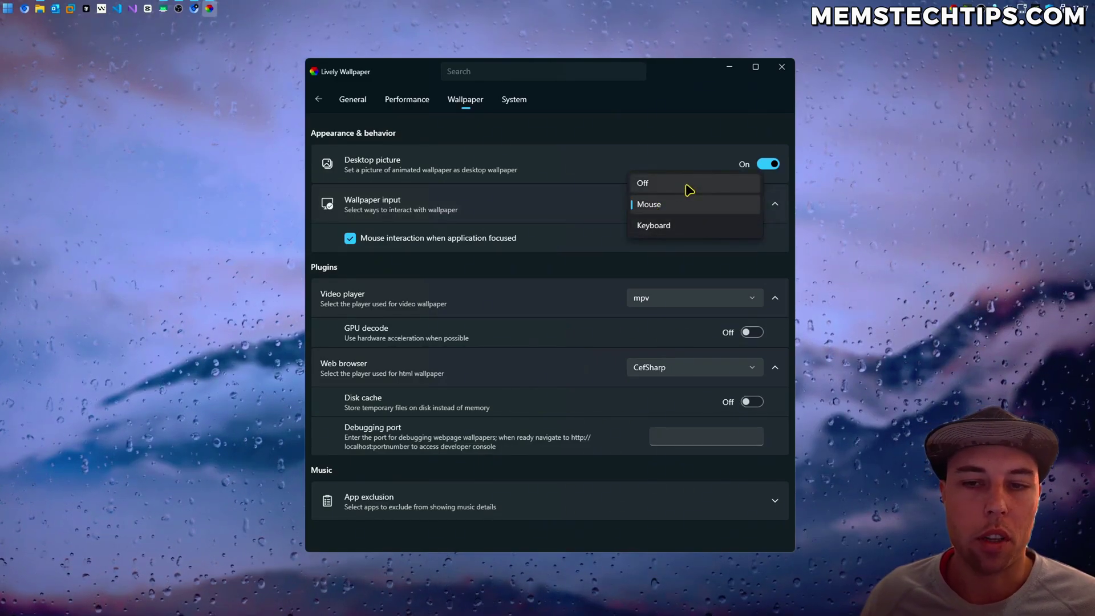
{"action": "left_click", "coordinate": [543, 200]}
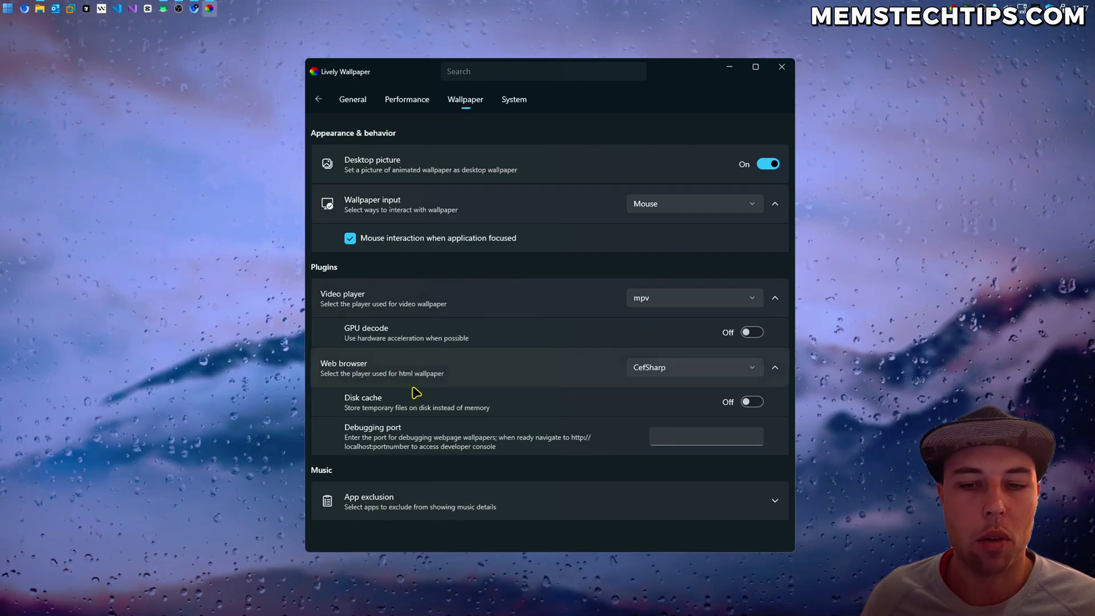
{"action": "left_click", "coordinate": [522, 508]}
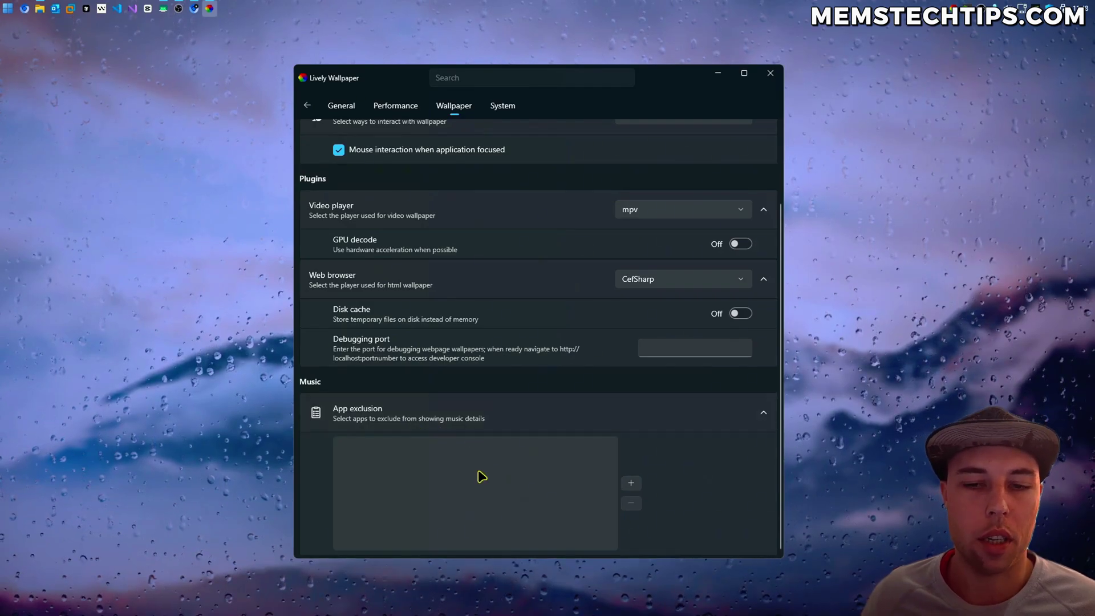
{"action": "key", "text": "alt+Left"}
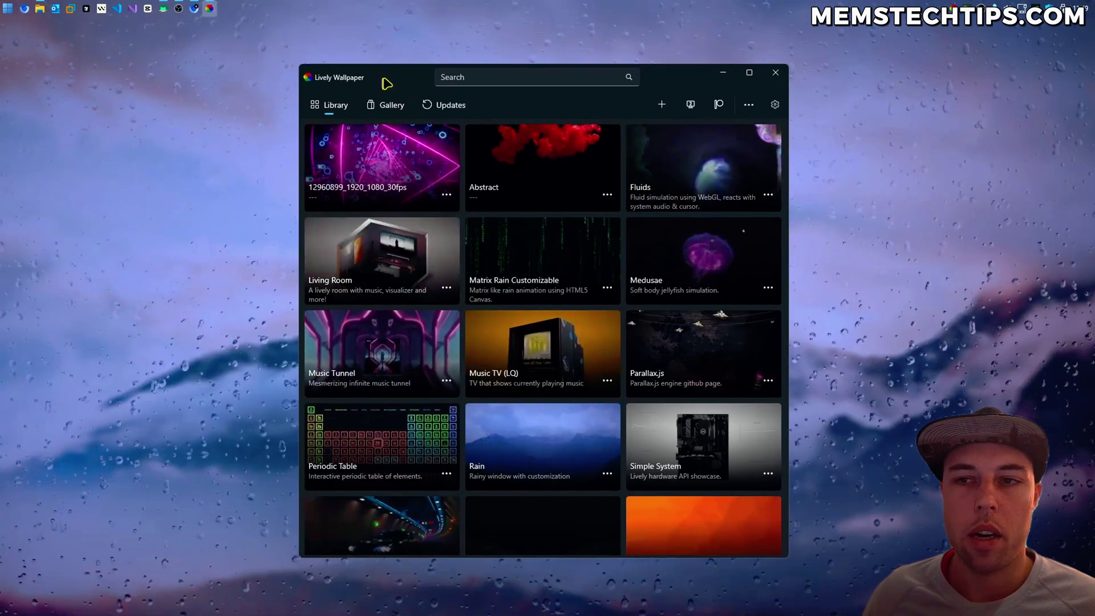
Launch Task Manager, close the Lively Wallpaper window, then close Task Manager.
{"action": "left_click_drag", "start_coordinate": [380, 85], "coordinate": [692, 88]}
{"action": "right_click", "coordinate": [277, 13]}
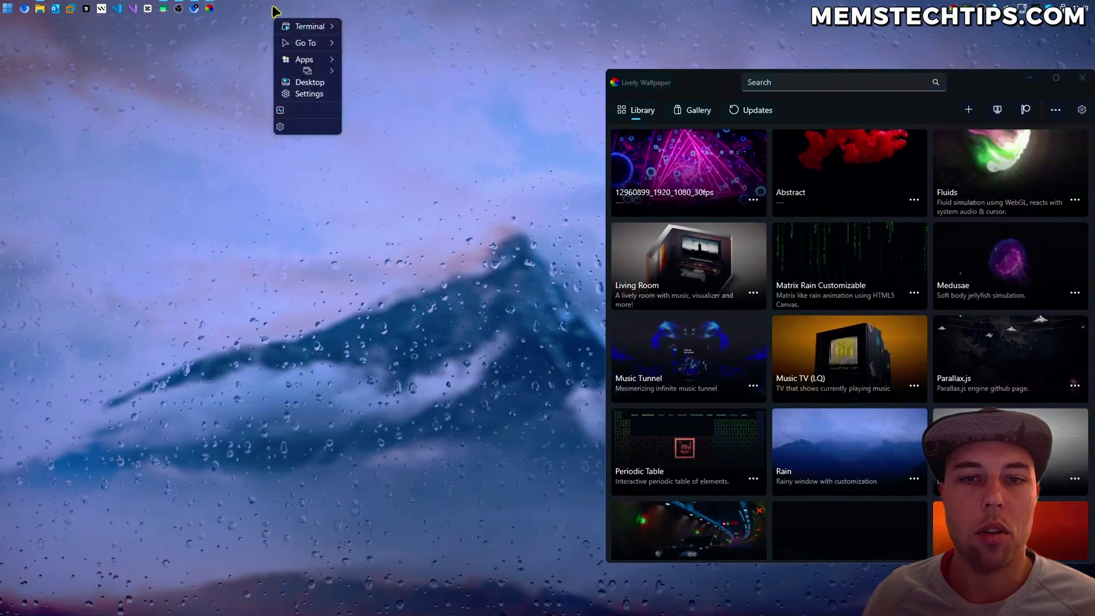
{"action": "left_click", "coordinate": [311, 122]}
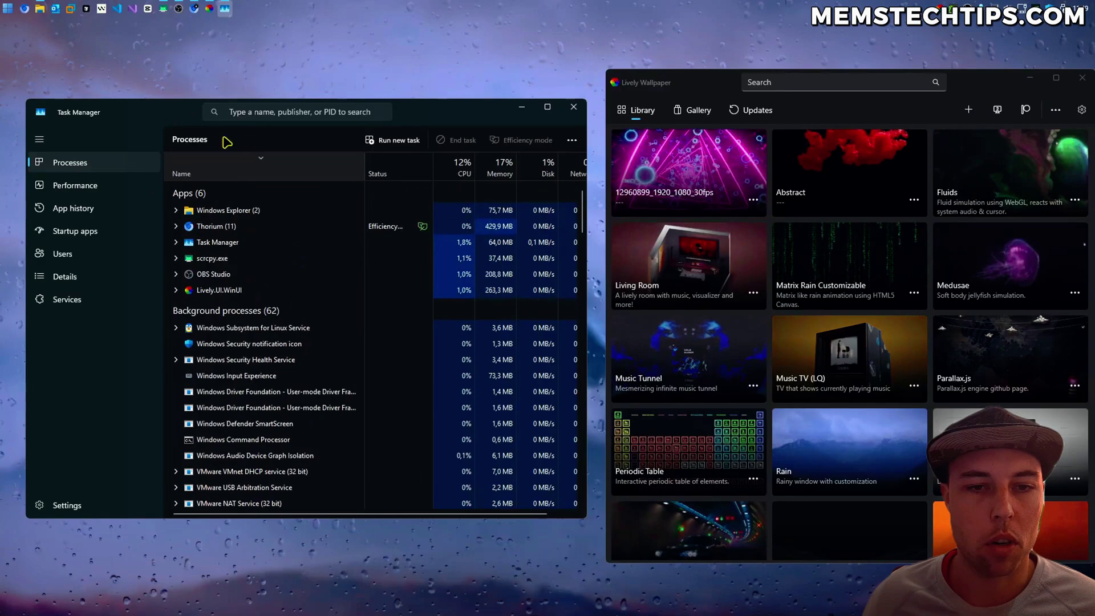
{"action": "type", "text": "lively"}
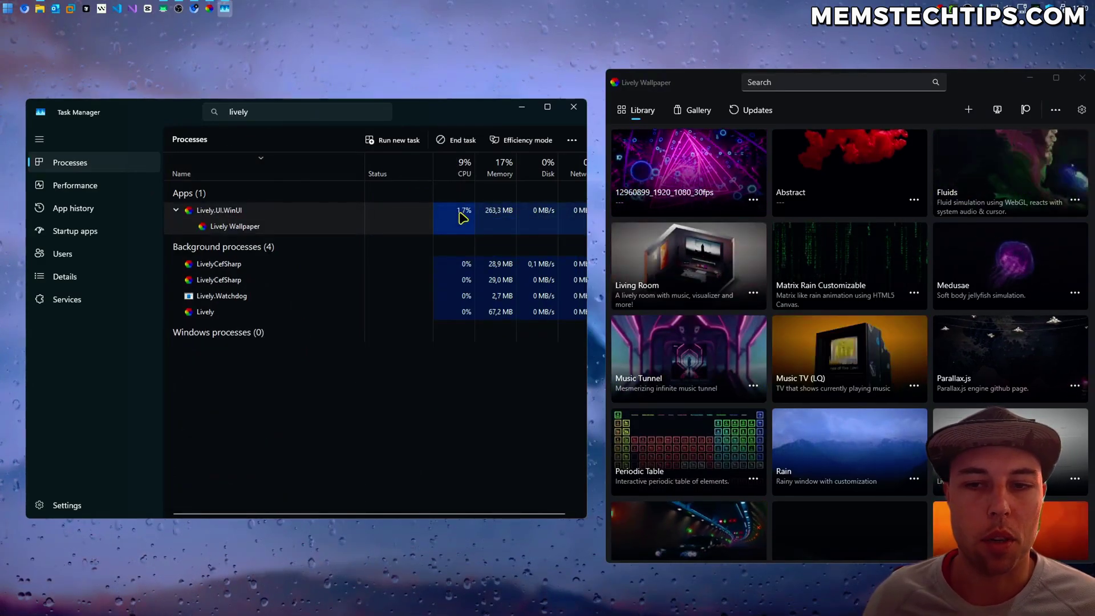
{"action": "left_click", "coordinate": [1069, 76]}
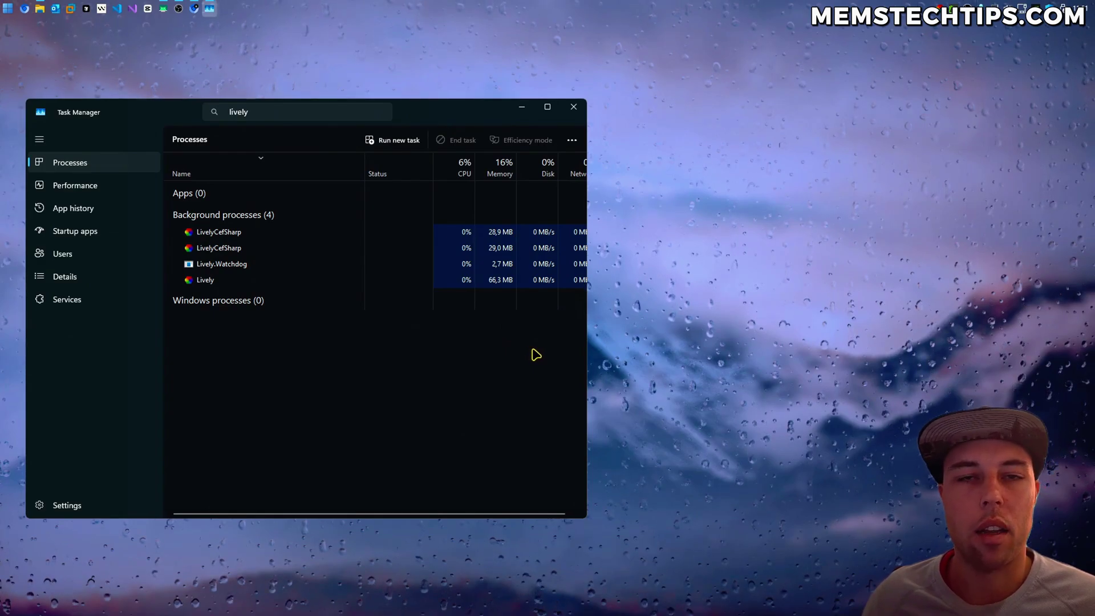
{"action": "left_click", "coordinate": [573, 108]}
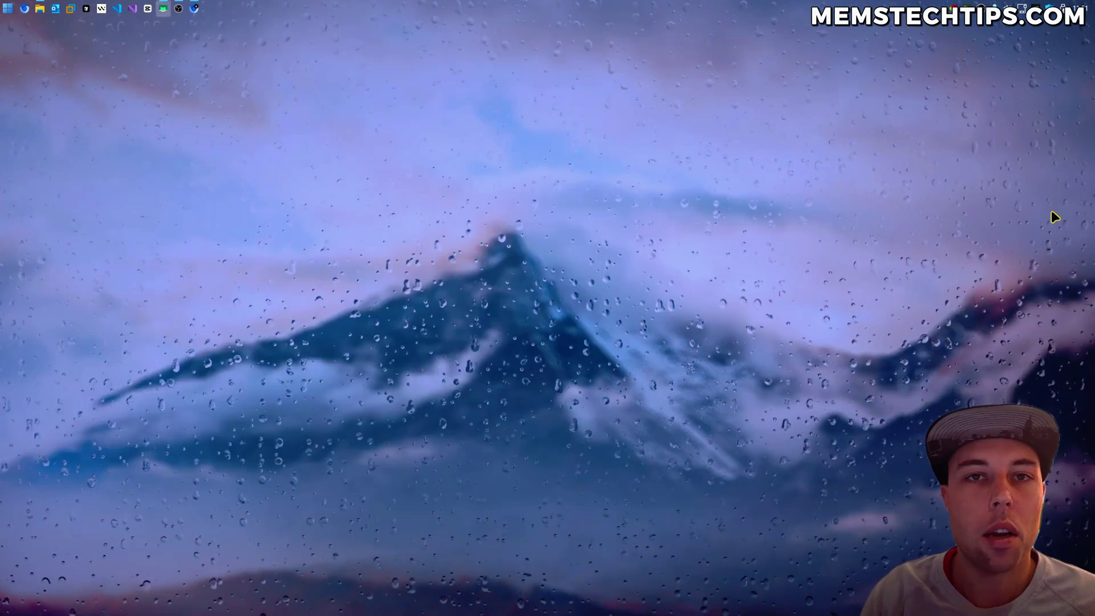